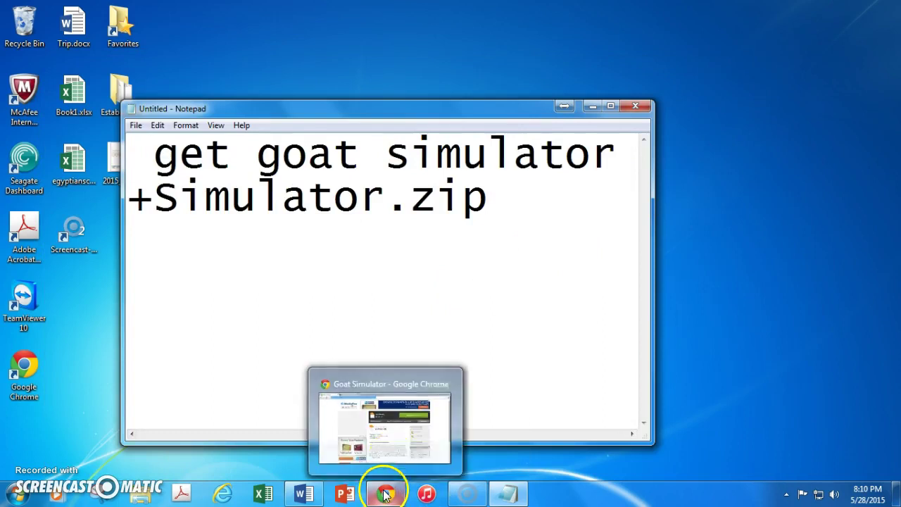
Add the lines "2. Make sure you have winrar" and "3. get the file" to the note.
key("Return")
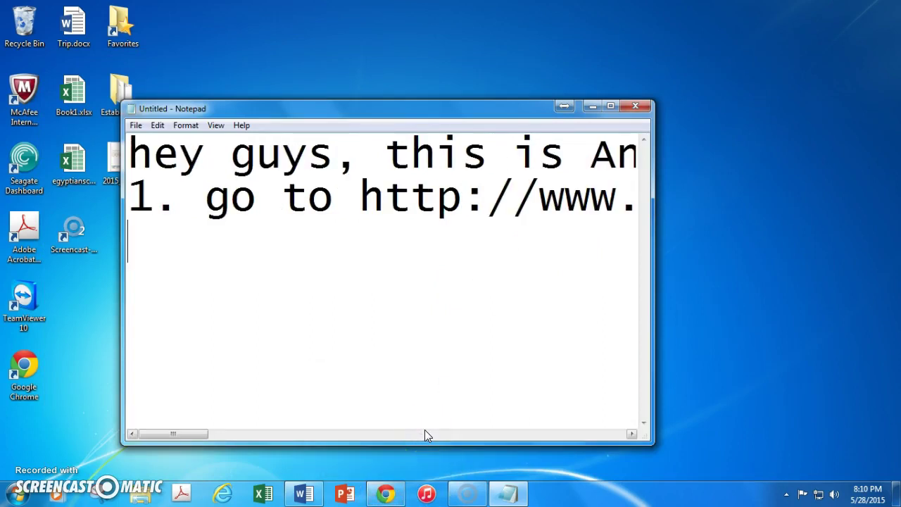
type("2. M")
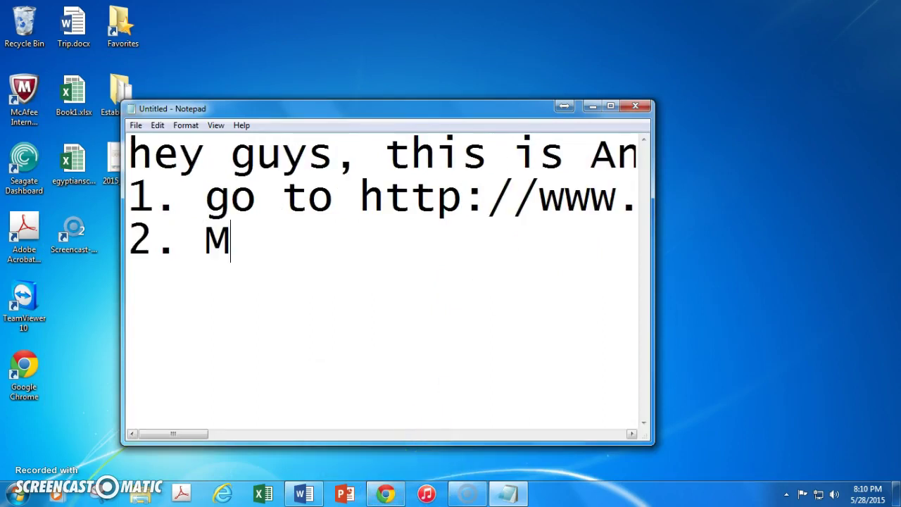
type("ake sure yo")
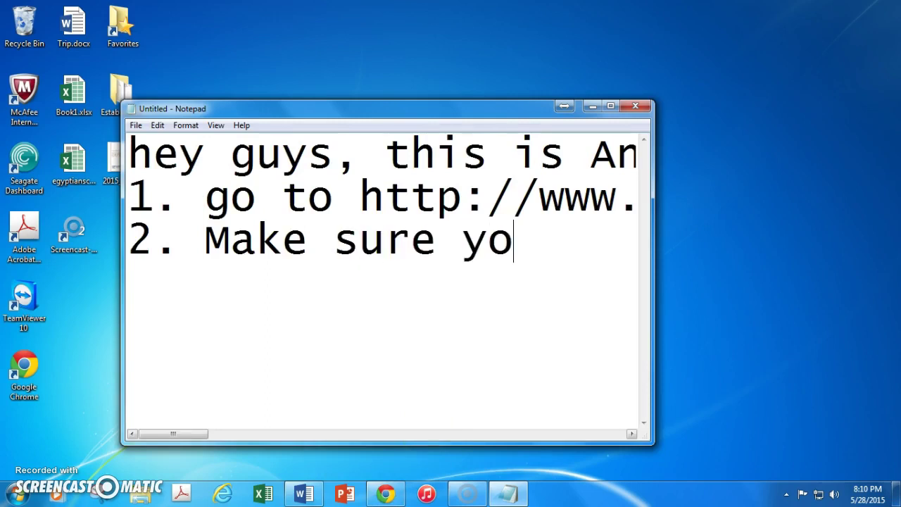
type("u have winrar")
key("Return")
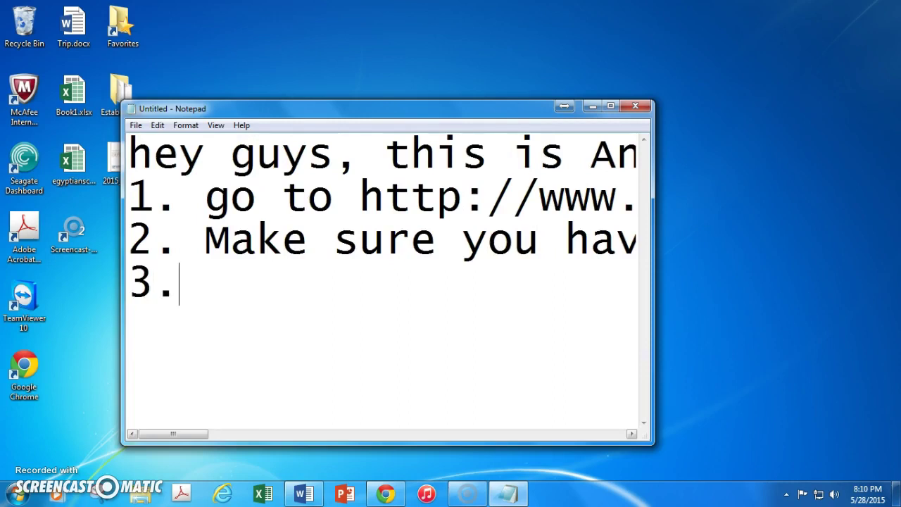
type("3. get the file")
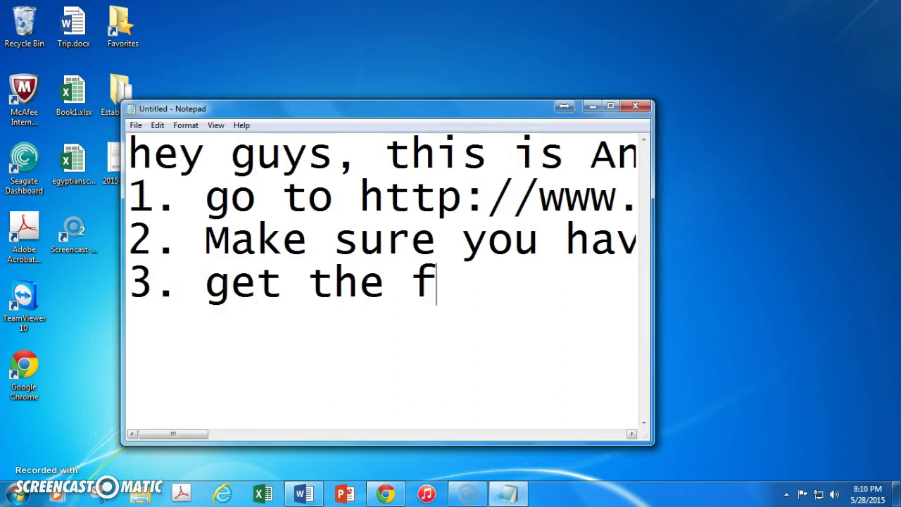
Switch to Chrome and start downloading Goat Simulator.zip from MediaFire.
left_click(385, 494)
left_click(610, 149)
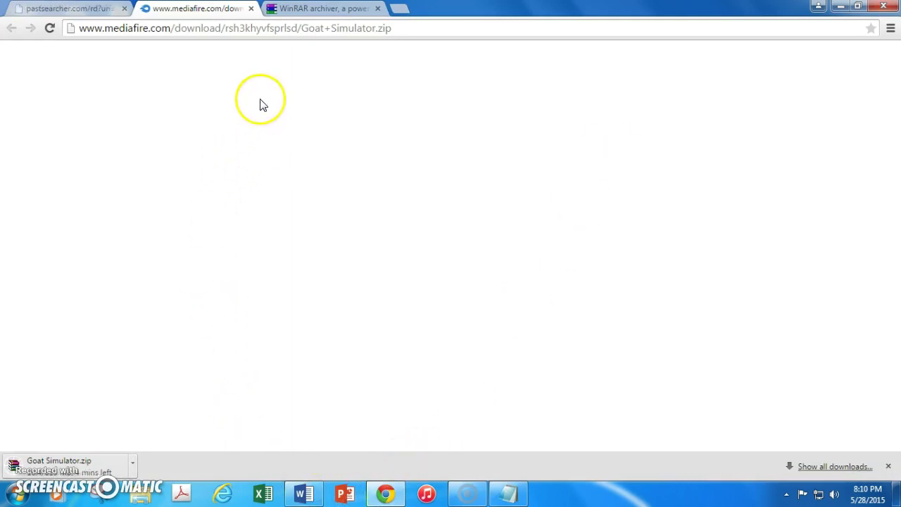
Bring up the WinRAR downloads page on rarlab.com and close the unwanted advertising page.
left_click(288, 11)
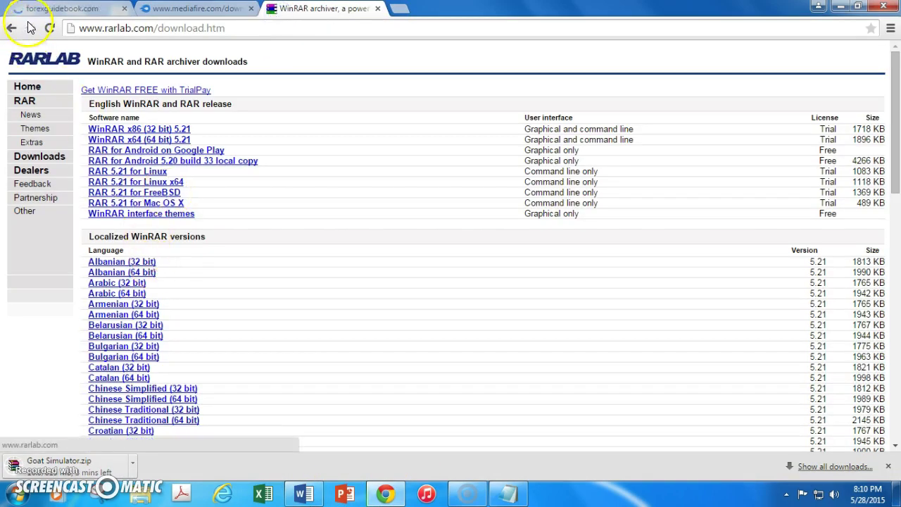
left_click(125, 9)
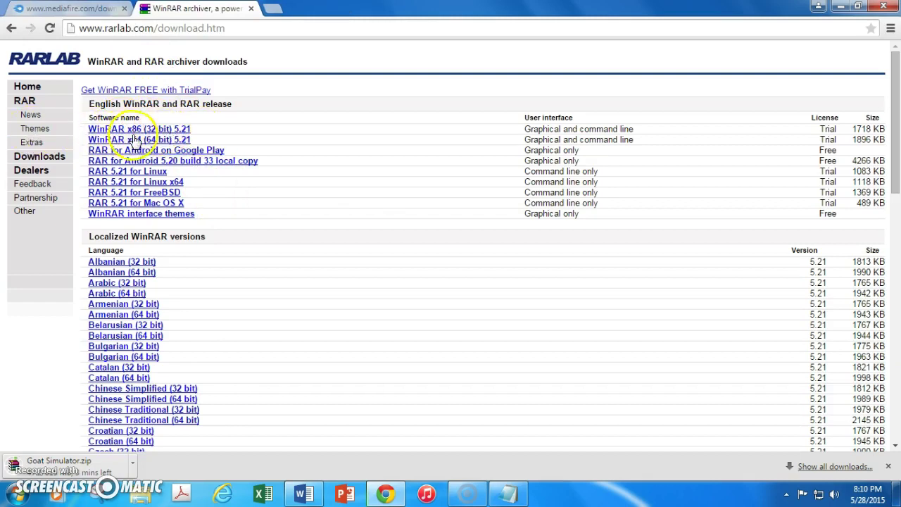
left_click(56, 10)
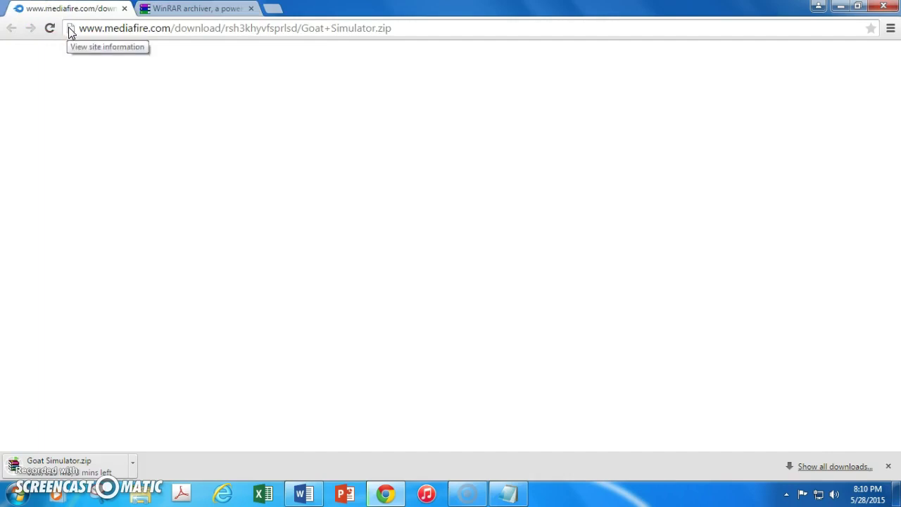
left_click(181, 9)
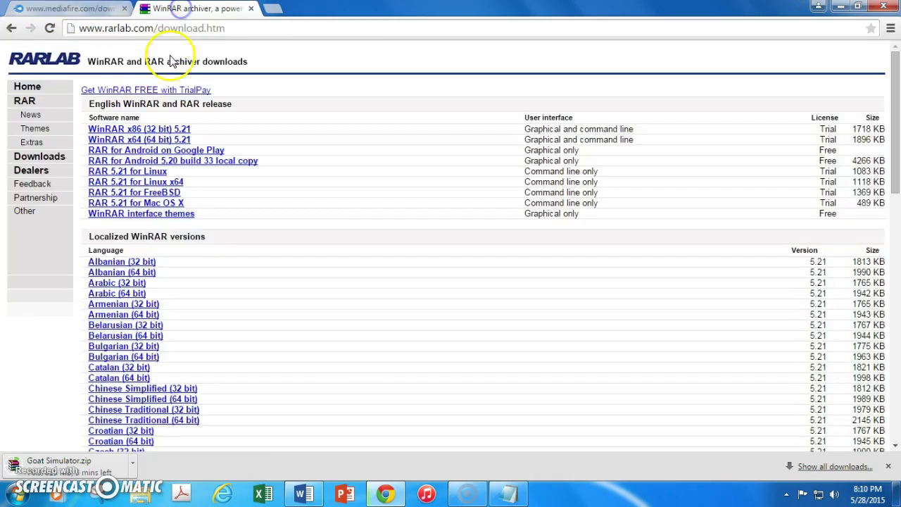
Switch to Notepad and add the line "ok ill brb until i got the file." below step 3.
left_click(507, 495)
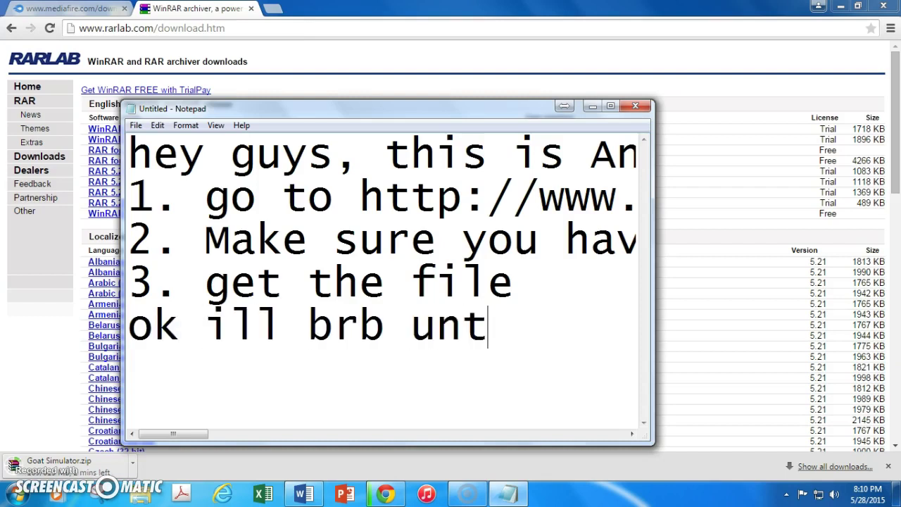
type("got")
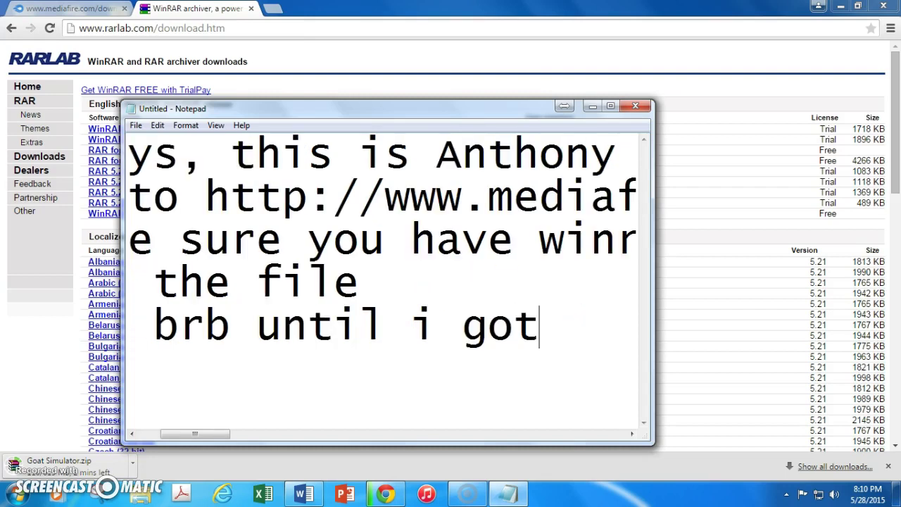
type(" the fil")
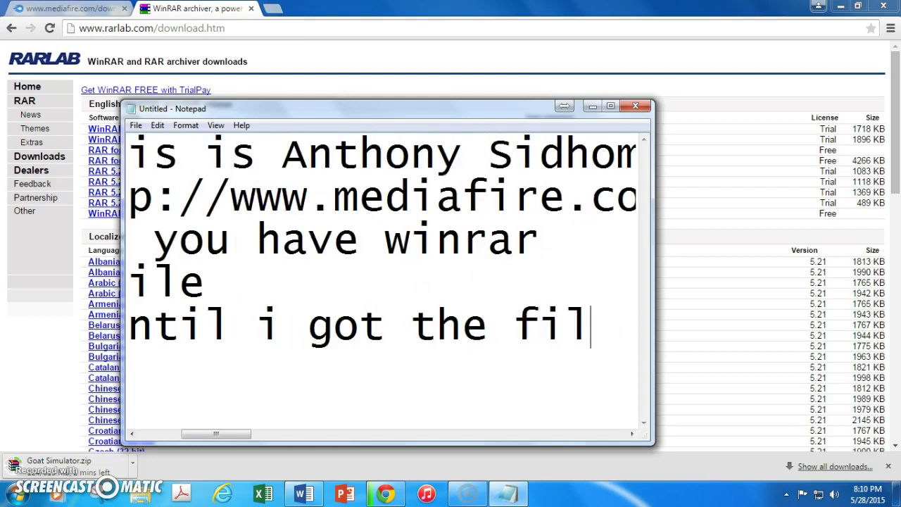
type("e.")
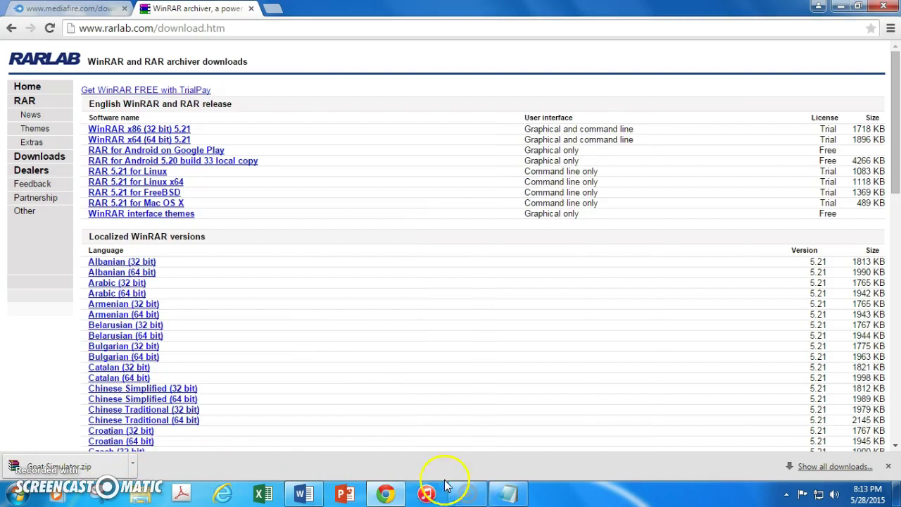
Bring the Notepad note back up and add the line "ok im back." at its end.
left_click(508, 492)
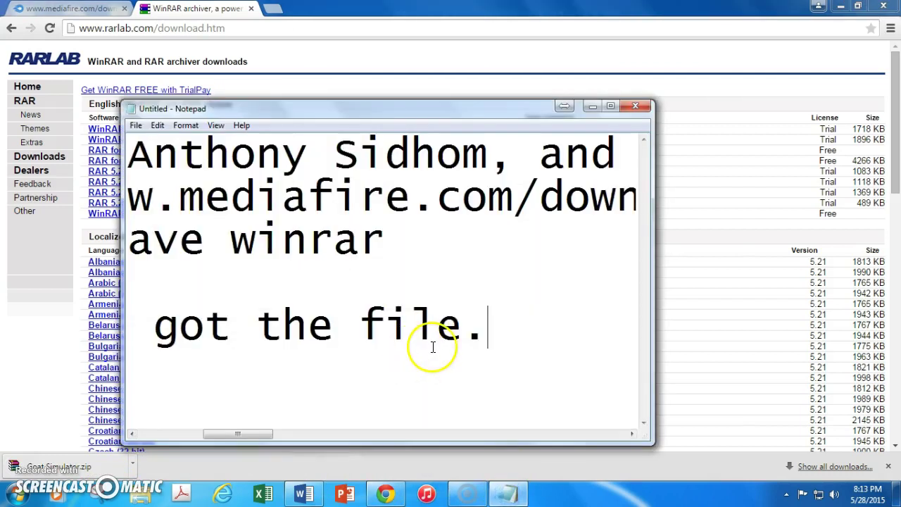
key("Return")
type("ok ")
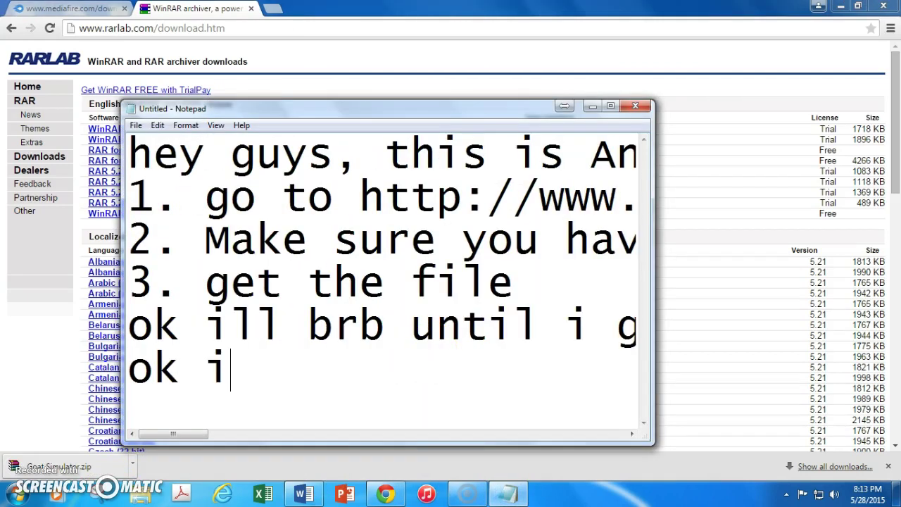
type("im back.")
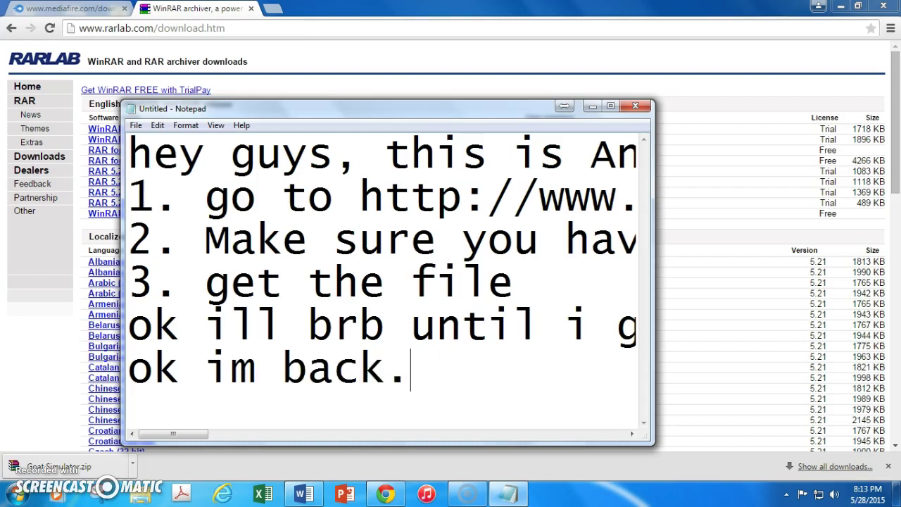
Add the line "4. Open the file." at the end of the note.
key("Return")
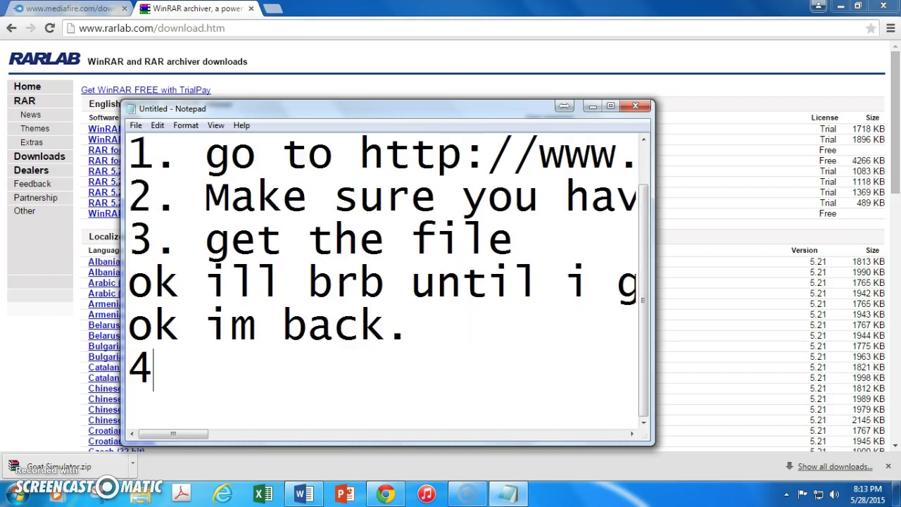
type("4. Open ")
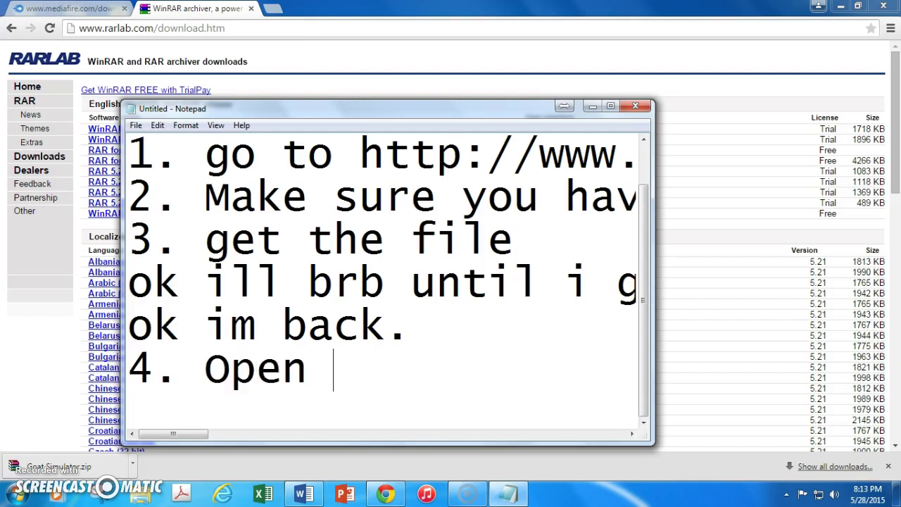
type("the file.")
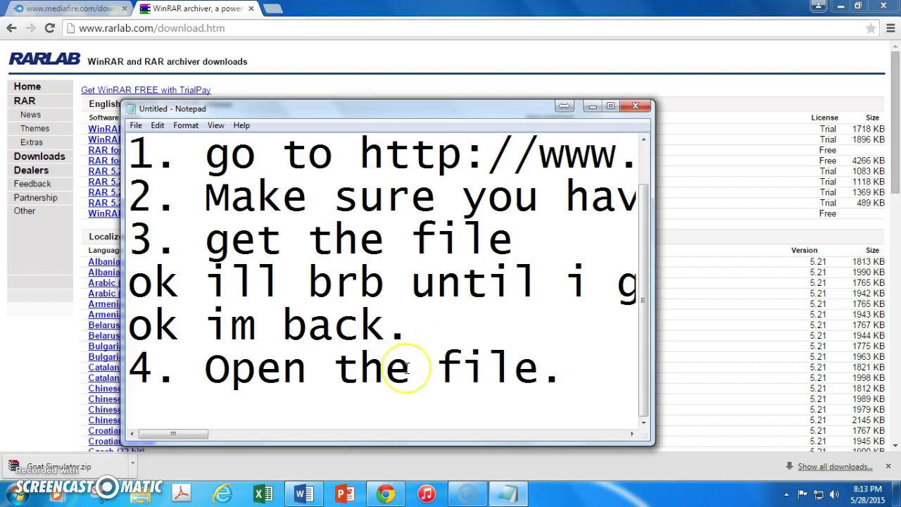
Replace the text after "4." in the note's last line with "I mean go to downloads".
key("BackSpace")
key("BackSpace")
key("BackSpace")
key("BackSpace")
key("BackSpace")
key("BackSpace")
key("BackSpace")
key("BackSpace")
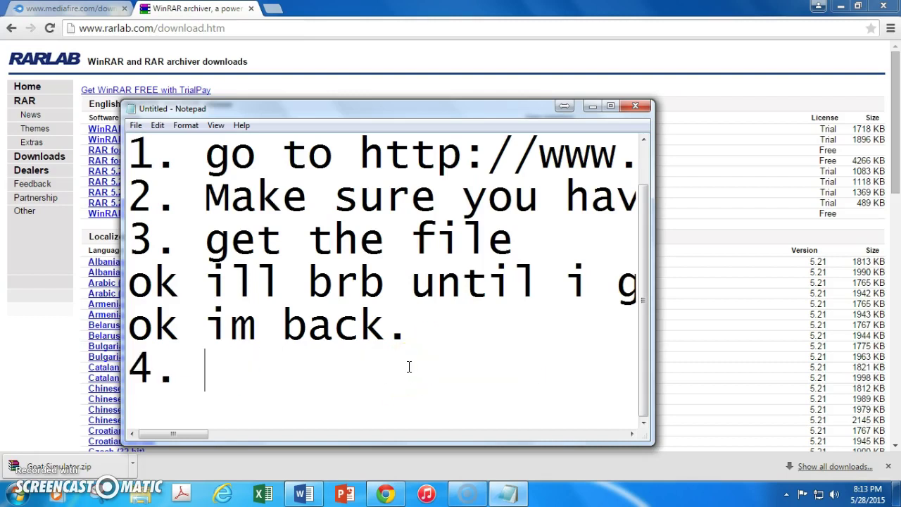
type("mean")
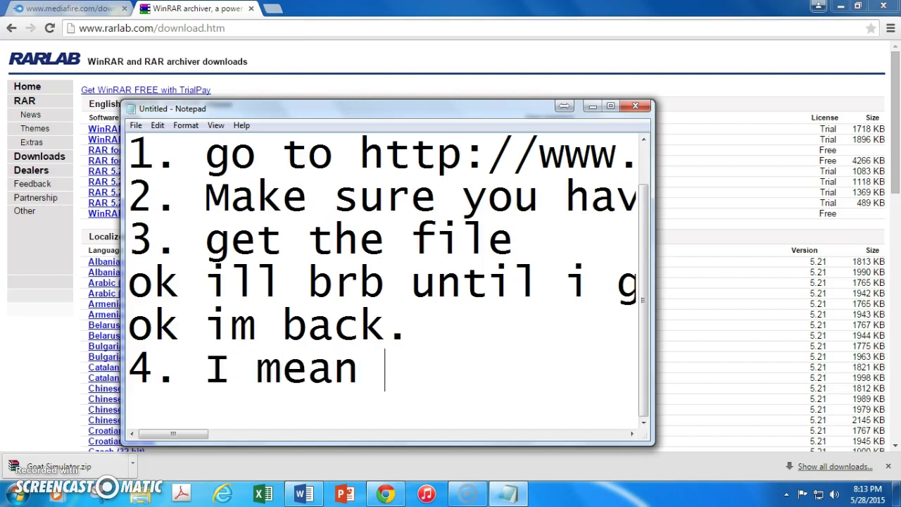
type(" go to do")
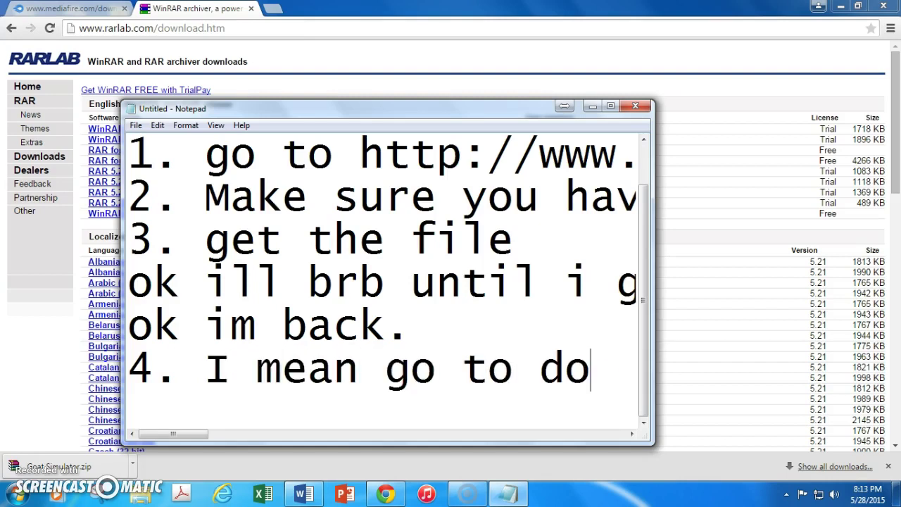
type("wnloads")
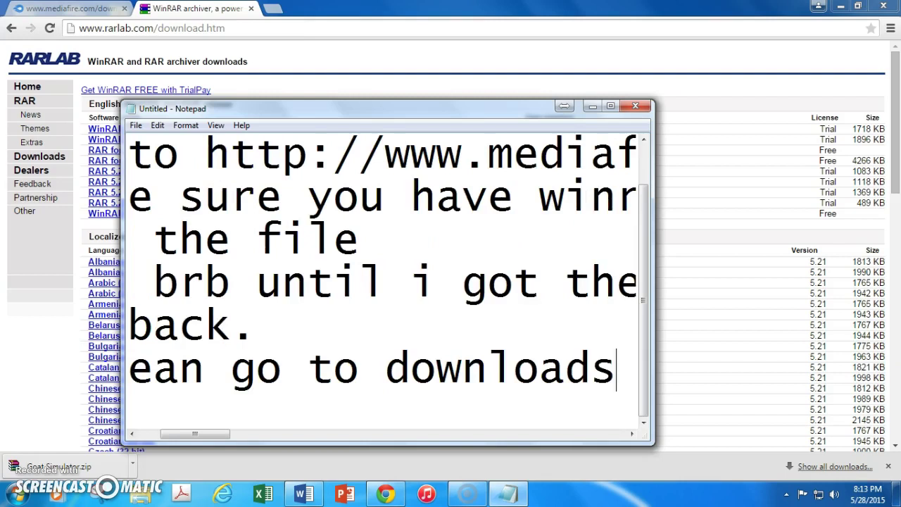
Minimize the Chrome and Notepad windows to reveal the desktop.
left_click(840, 6)
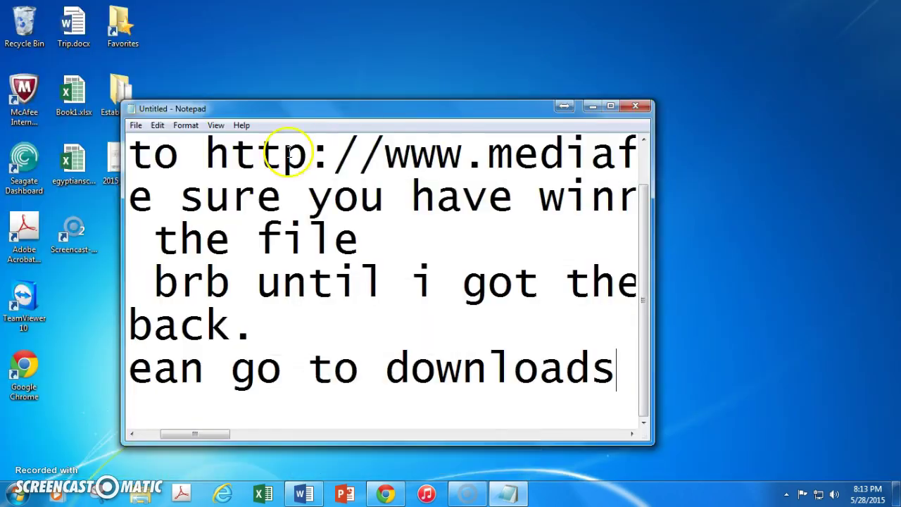
left_click_drag(231, 368, 618, 374)
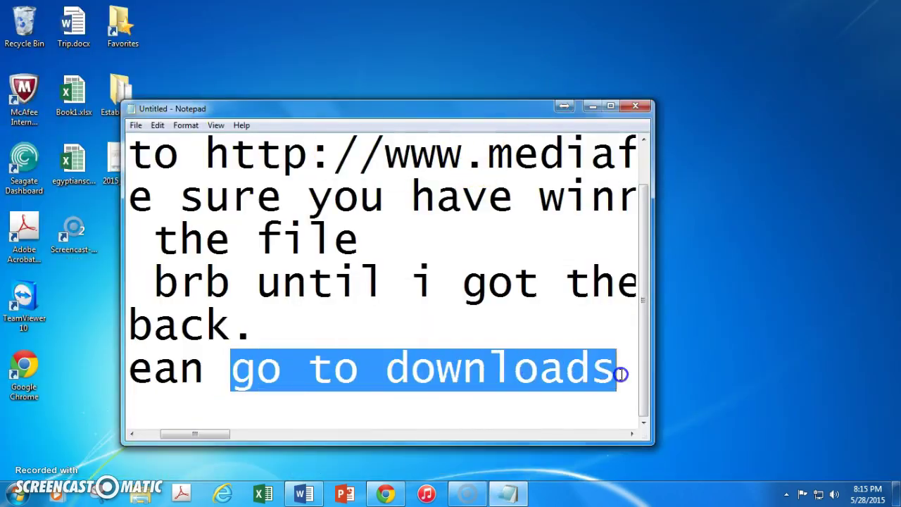
left_click(617, 374)
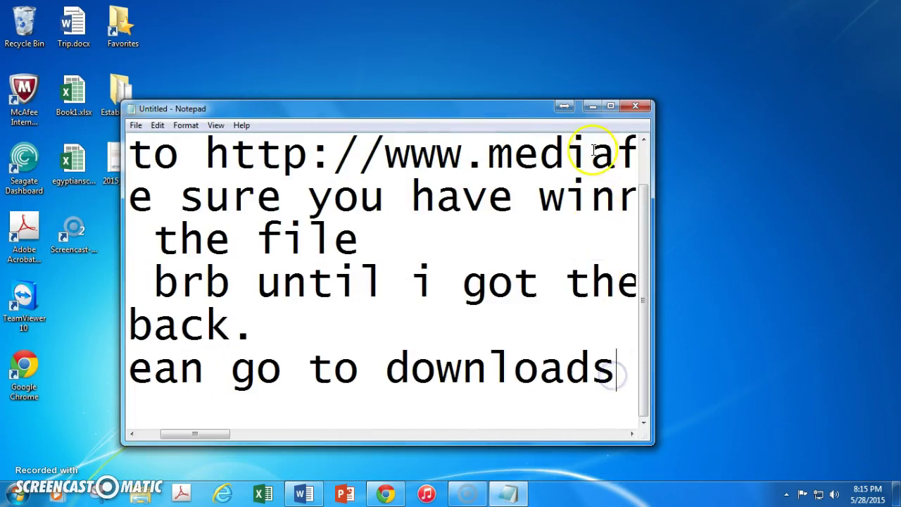
left_click(592, 106)
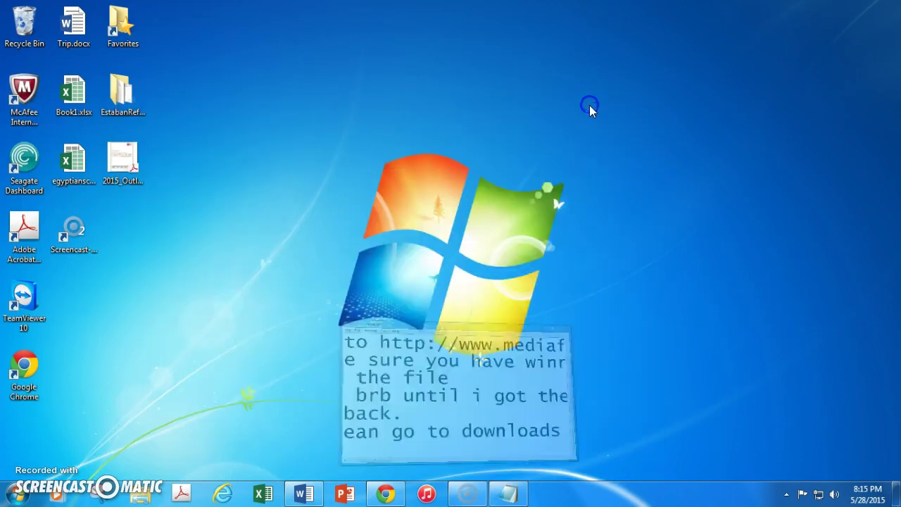
Move Goat Simulator.zip from the Downloads folder onto the desktop and close the folder window.
left_click(16, 493)
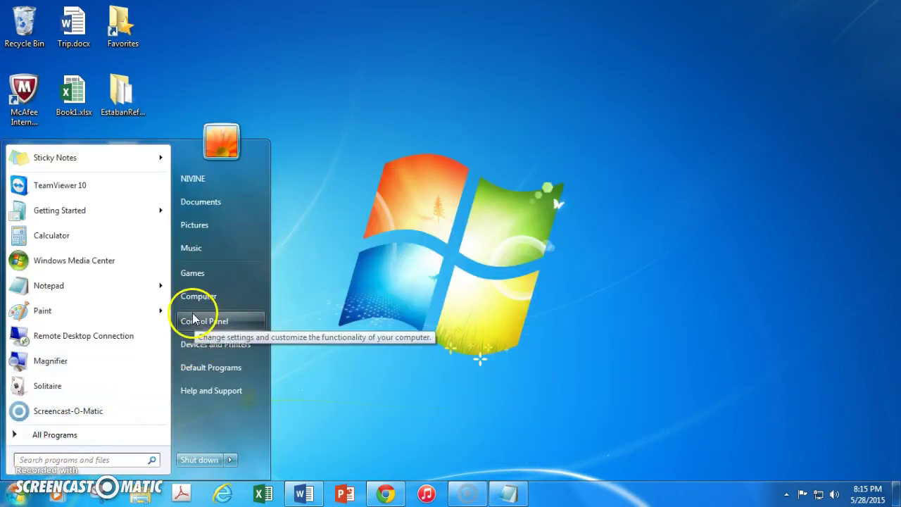
left_click(140, 500)
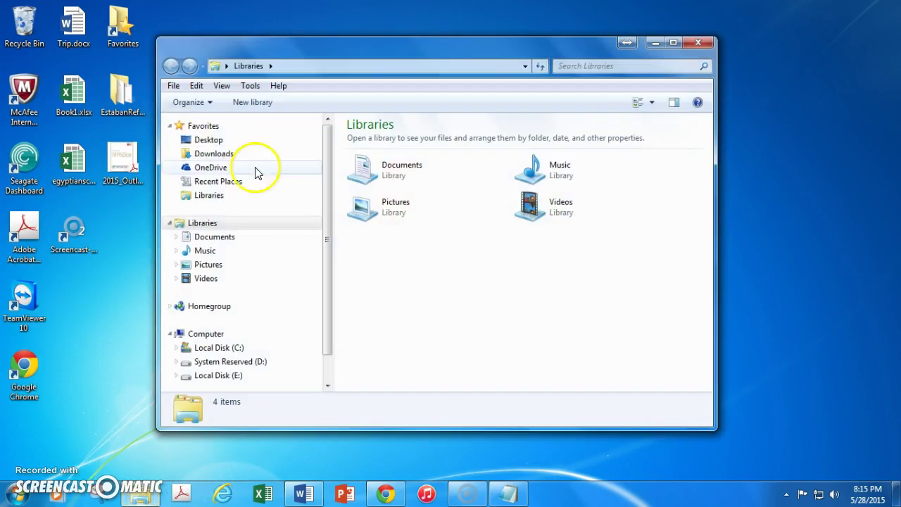
left_click(199, 155)
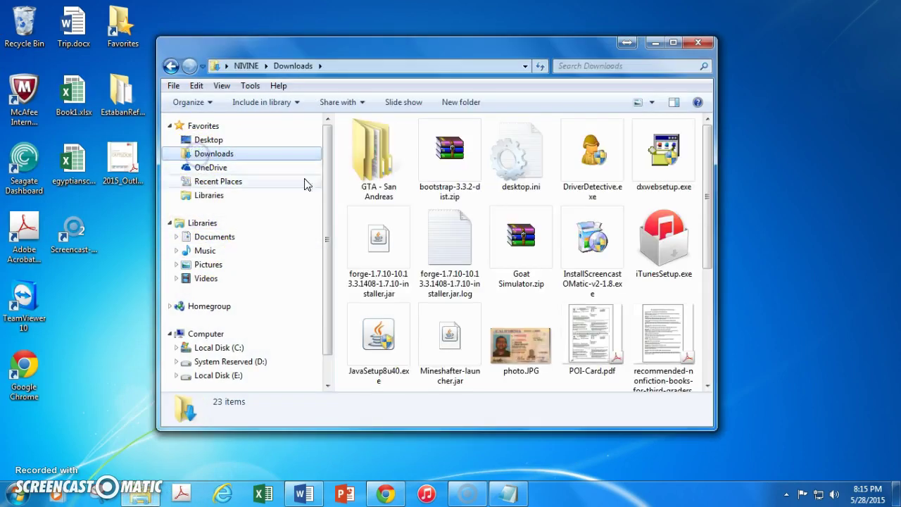
left_click_drag(708, 212, 663, 191)
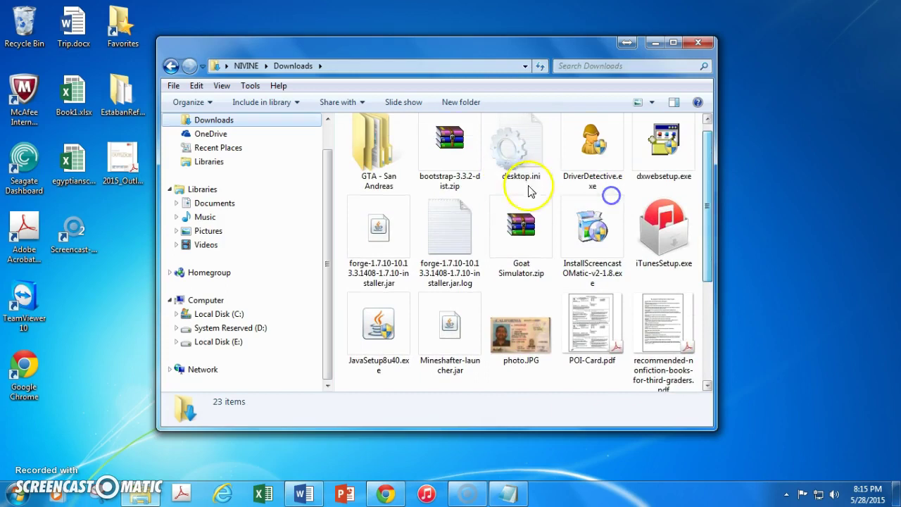
left_click_drag(529, 234, 117, 228)
left_click(699, 42)
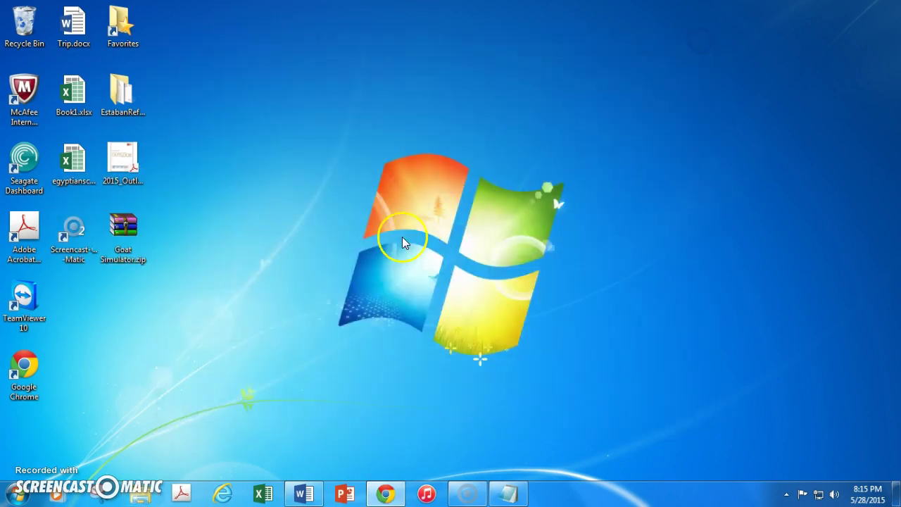
Return to the Notepad note and add the line "5. extract it" at its end.
right_click(402, 242)
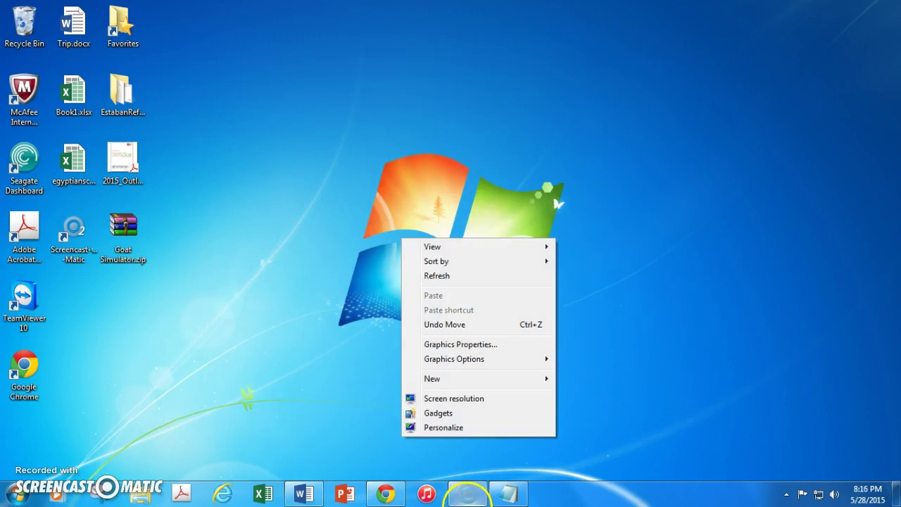
left_click(507, 494)
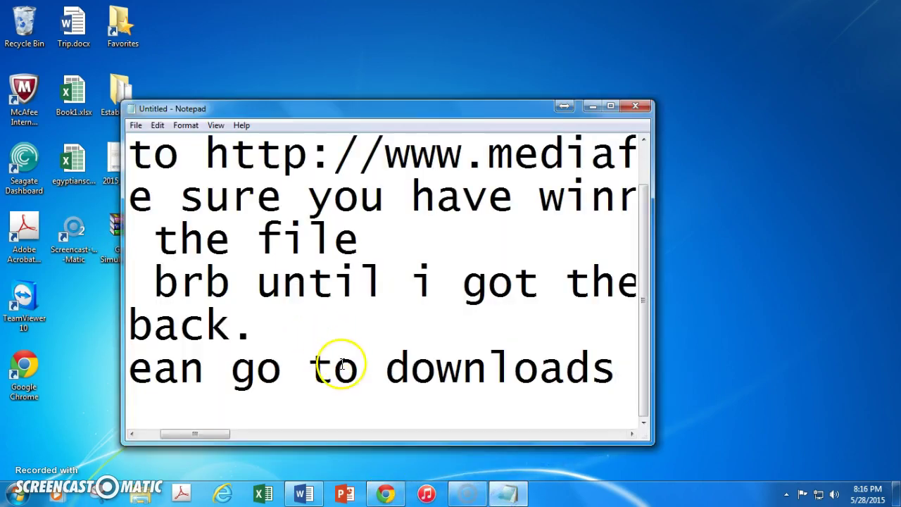
key("Return")
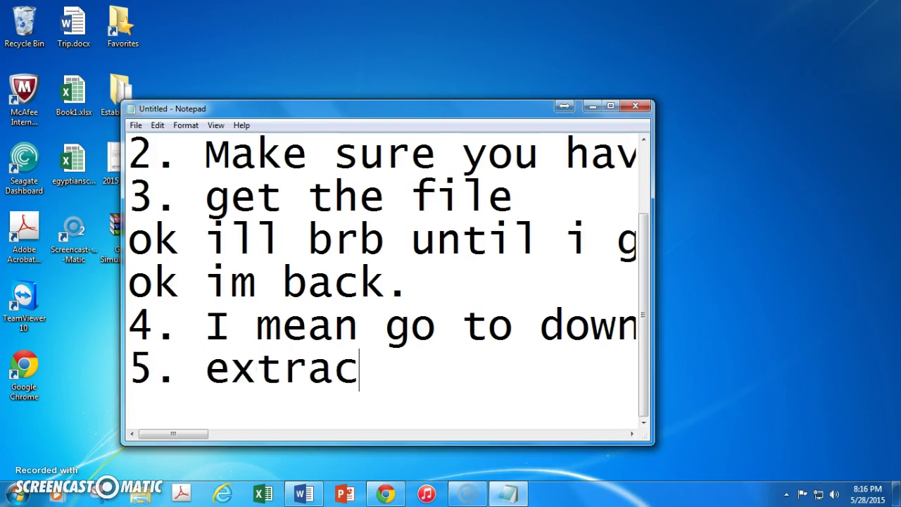
Extract Goat Simulator.zip into its own Goat Simulator folder on the desktop and open that folder.
left_click(595, 104)
right_click(133, 243)
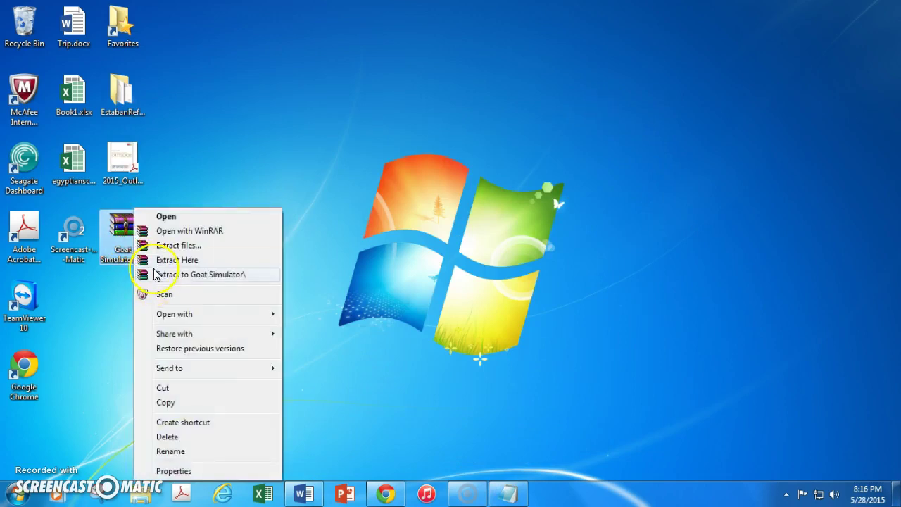
left_click(215, 280)
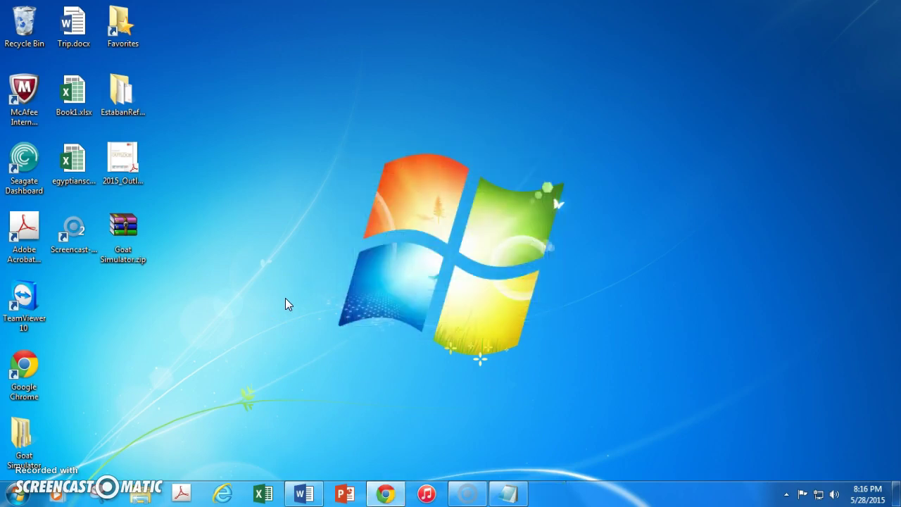
double_click(15, 431)
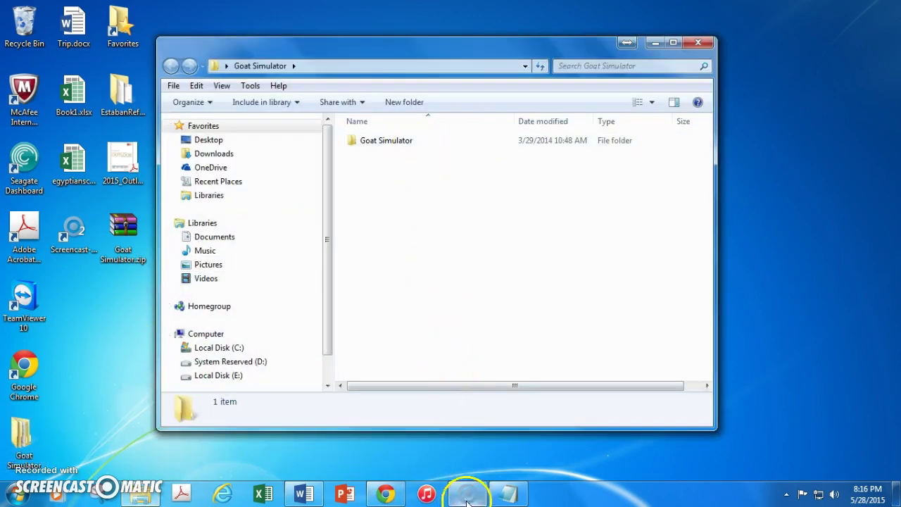
Switch back to the Notepad note and add a new last line beginning "6. now press set".
left_click(507, 494)
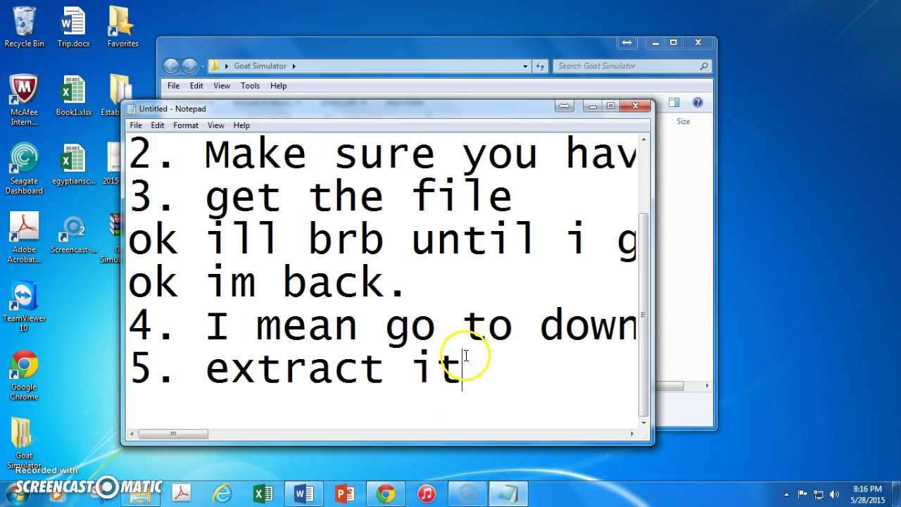
key("Return")
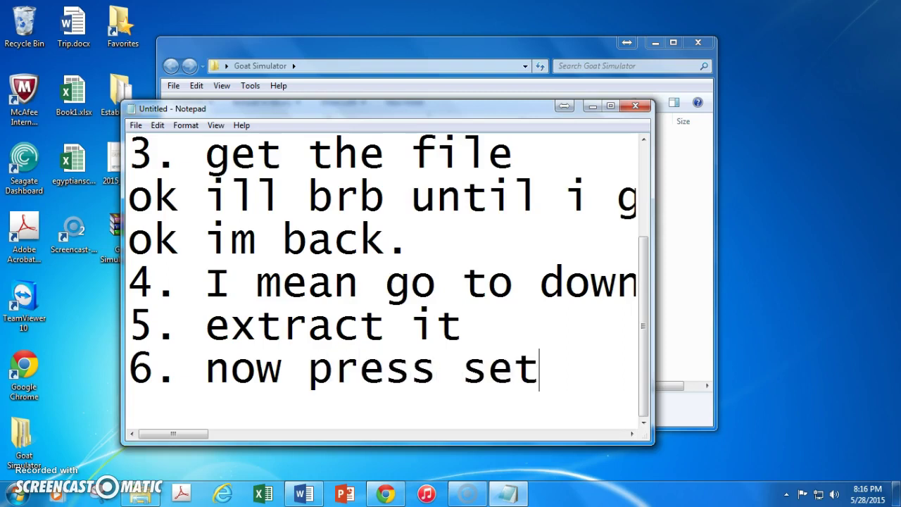
Minimize the note and run setup.exe from the inner Goat Simulator folder.
left_click(591, 107)
left_click(398, 140)
double_click(398, 140)
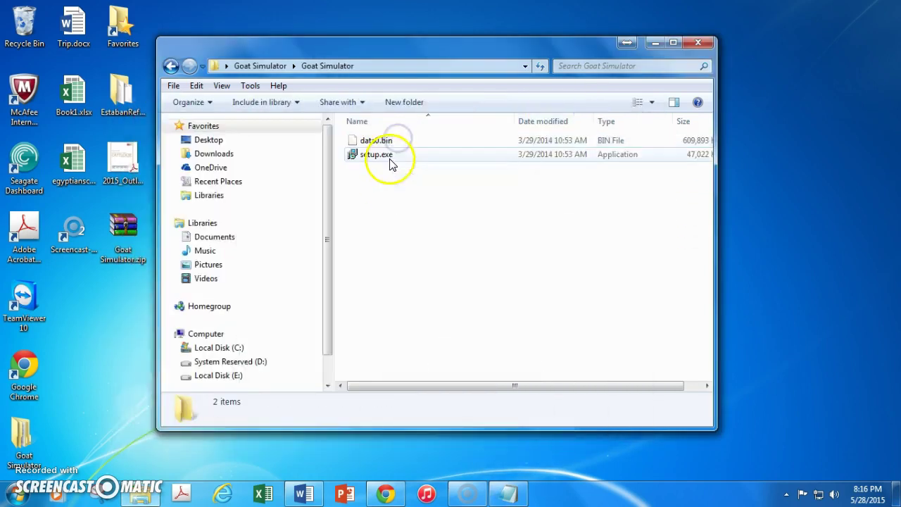
double_click(392, 155)
left_click(476, 258)
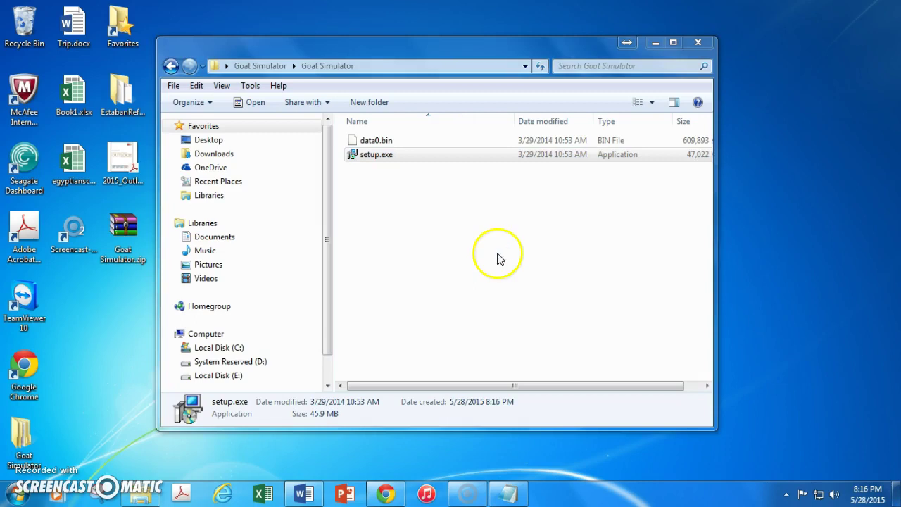
left_click(466, 275)
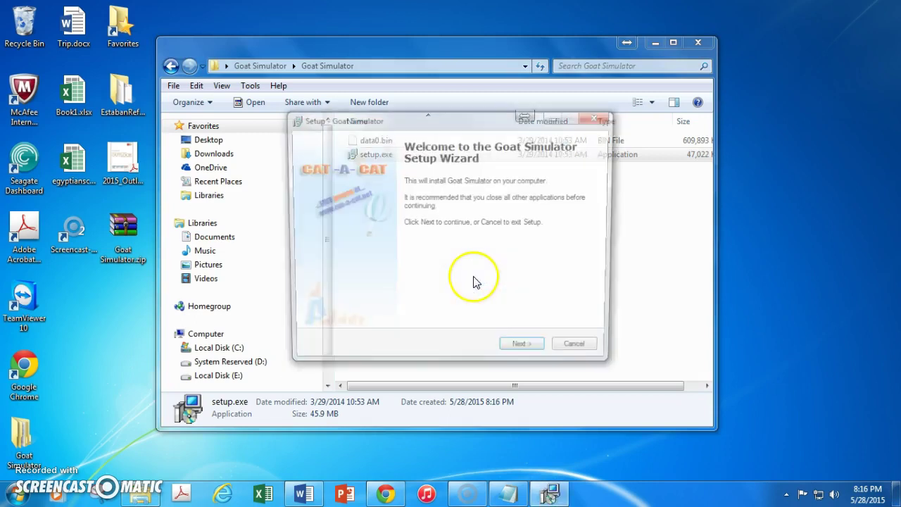
Advance through the Goat Simulator Setup Wizard with its default settings and start the installation.
left_click(529, 353)
left_click(529, 354)
left_click(530, 353)
left_click(529, 354)
left_click(529, 353)
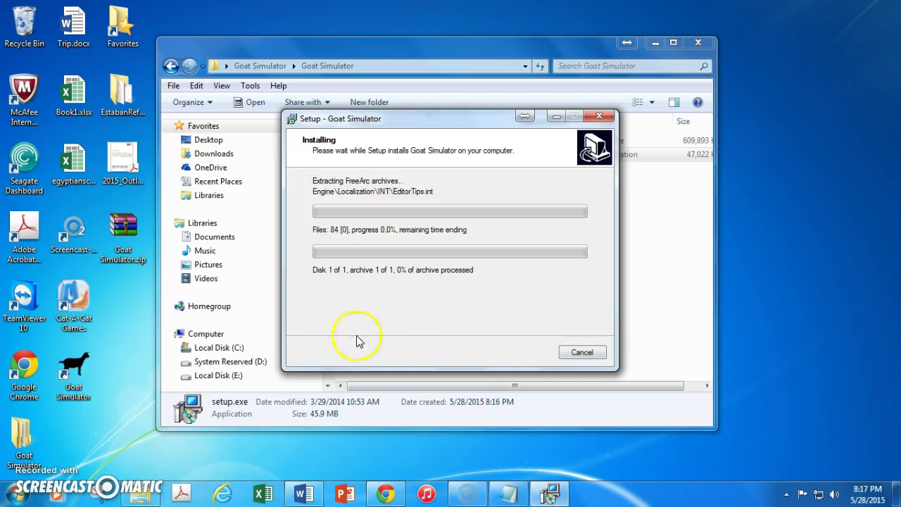
Delete the Cat-A-Cat Games shortcut from the desktop.
right_click(89, 307)
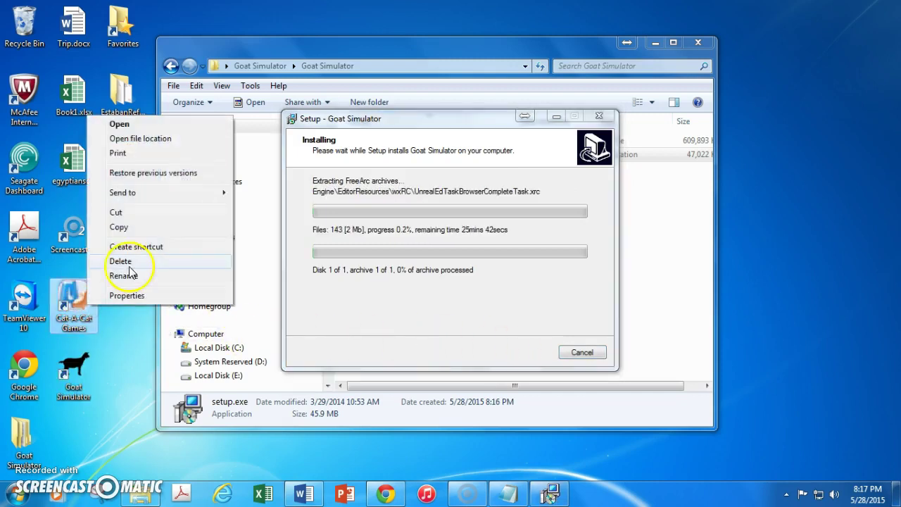
left_click(120, 261)
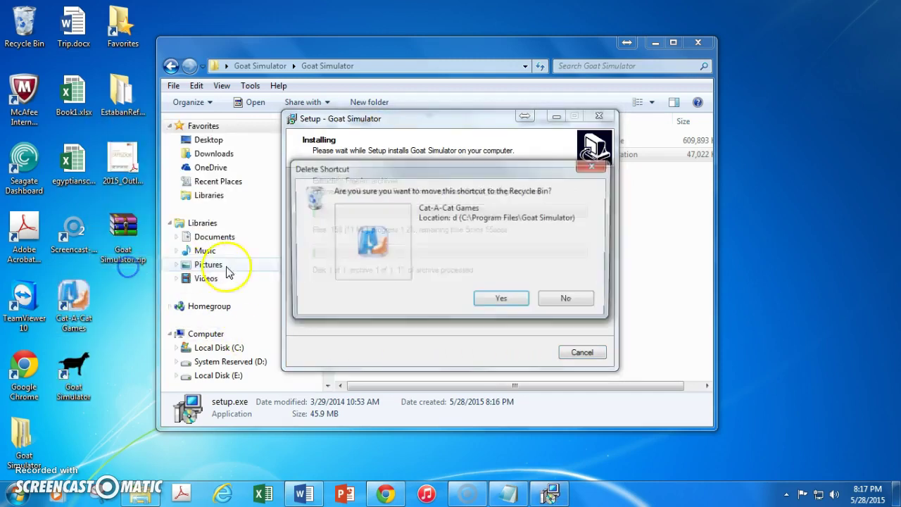
left_click(483, 298)
Look through the installed programs in Control Panel's Programs and Features and return to the Goat Simulator installer.
key("super")
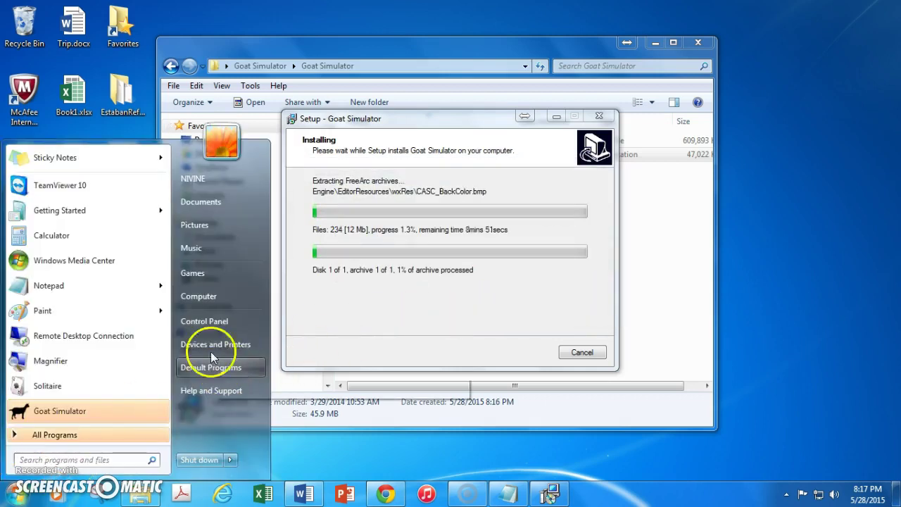
left_click(206, 321)
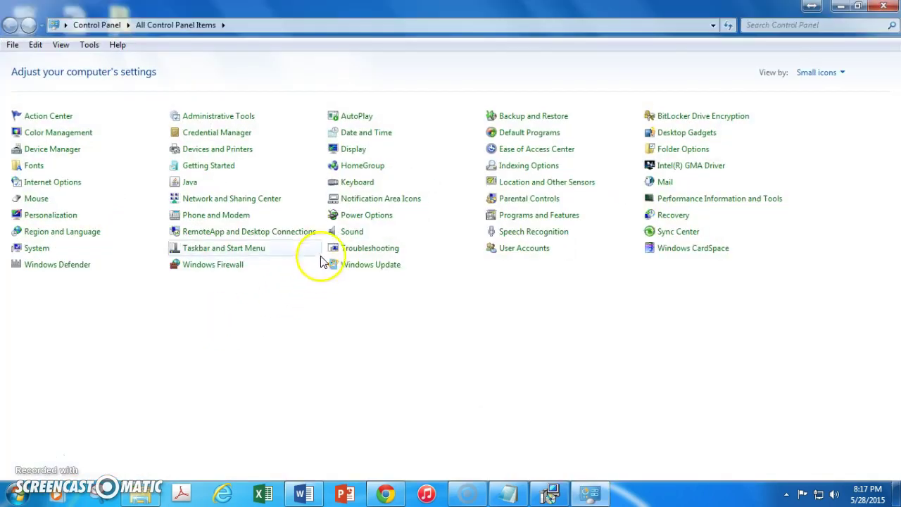
left_click(505, 219)
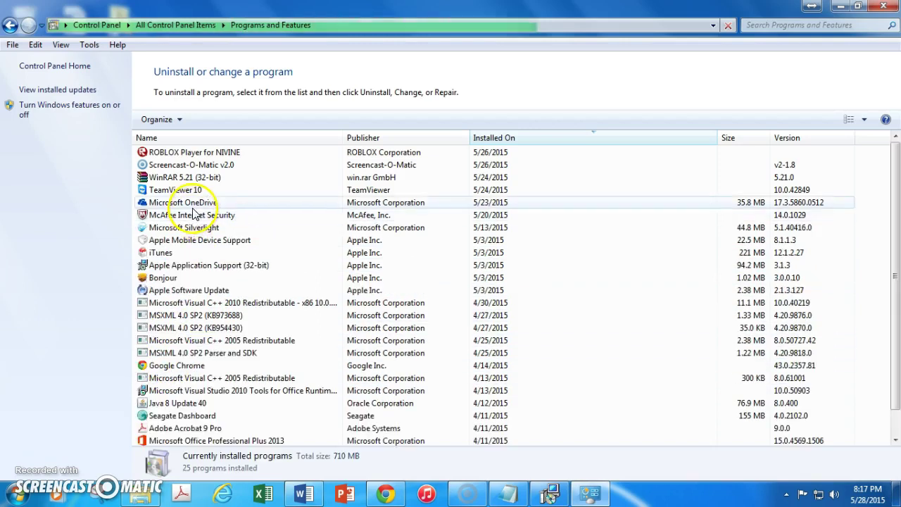
scroll(251, 282, "down", 1)
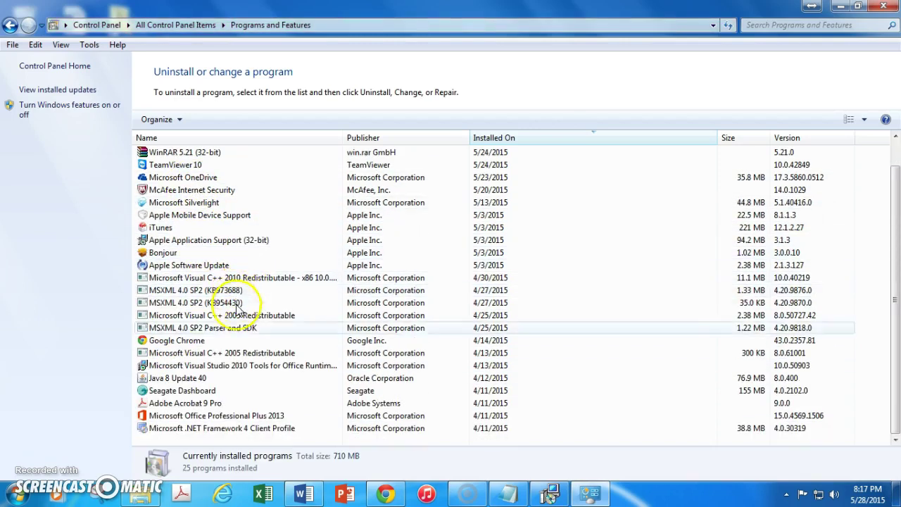
scroll(238, 331, "up", 1)
scroll(237, 345, "down", 1)
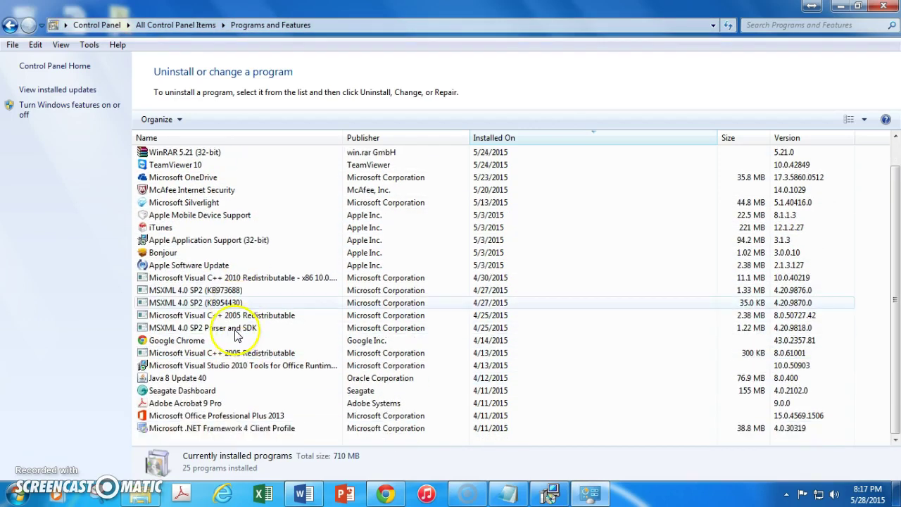
left_click(549, 495)
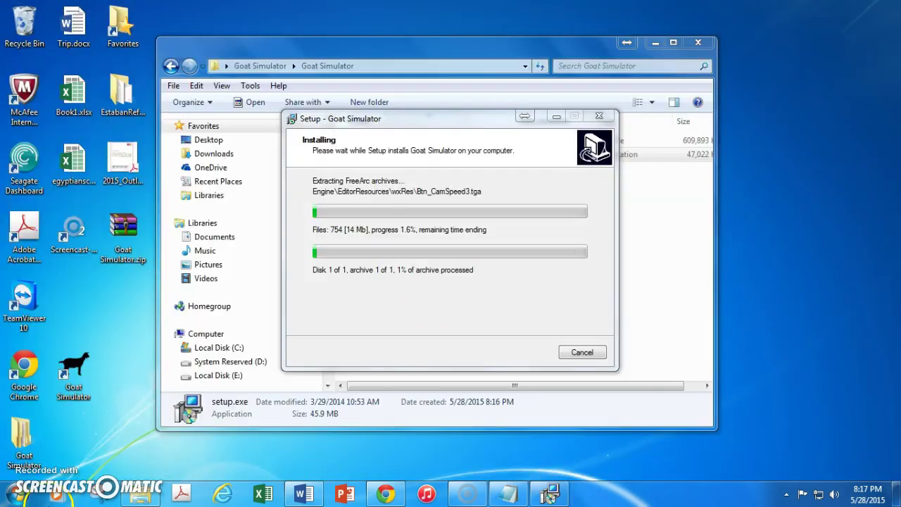
Delete the Cat-A-Cat GAMES shortcut from the Goat Simulator folder in the Start menu's program list.
left_click(17, 495)
left_click(29, 435)
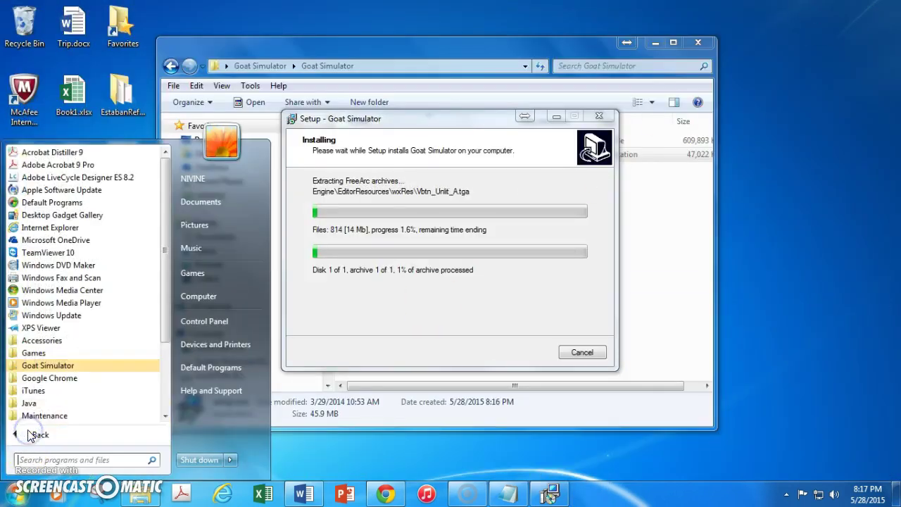
left_click(33, 366)
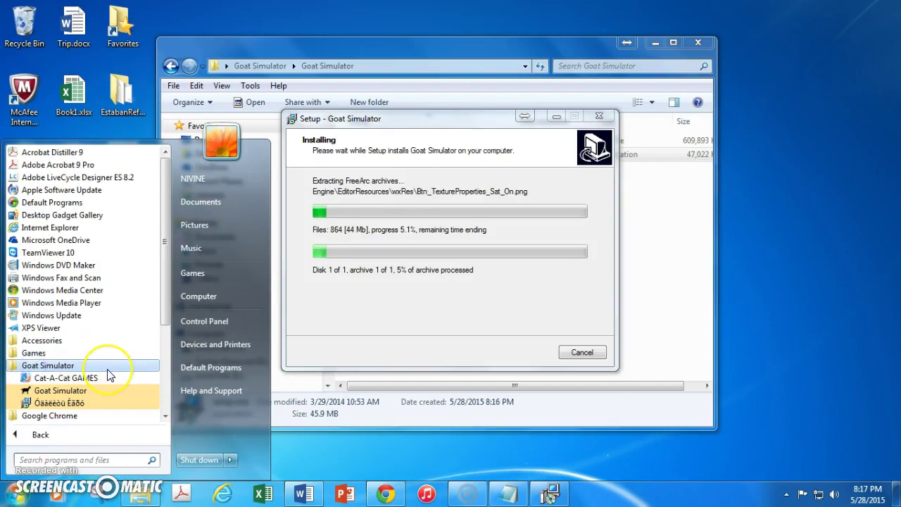
right_click(86, 382)
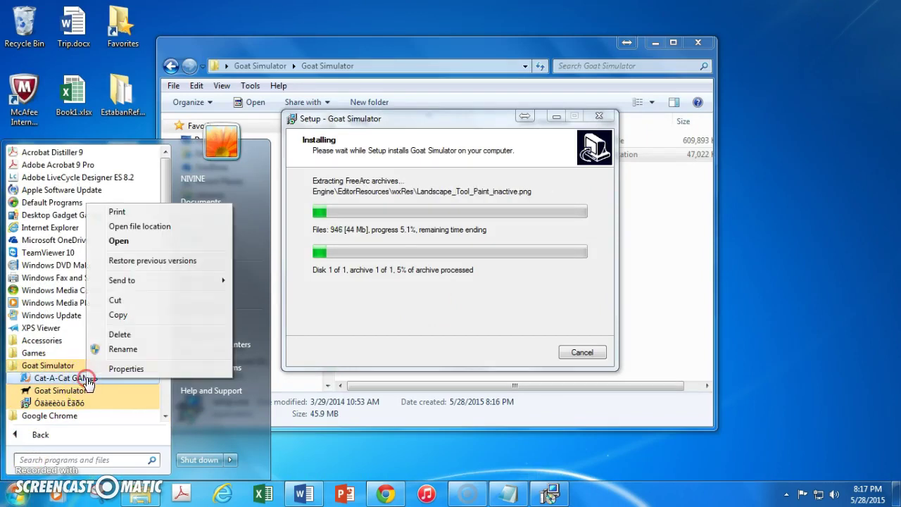
left_click(118, 335)
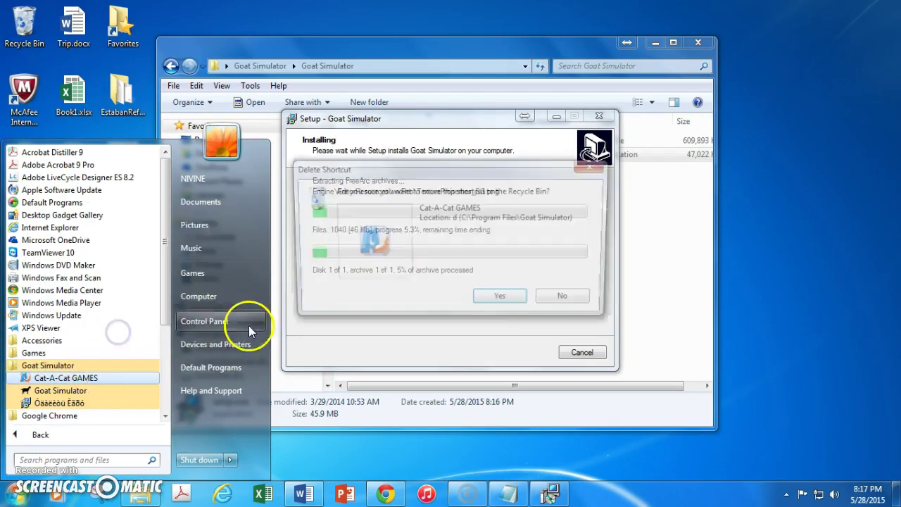
left_click(507, 297)
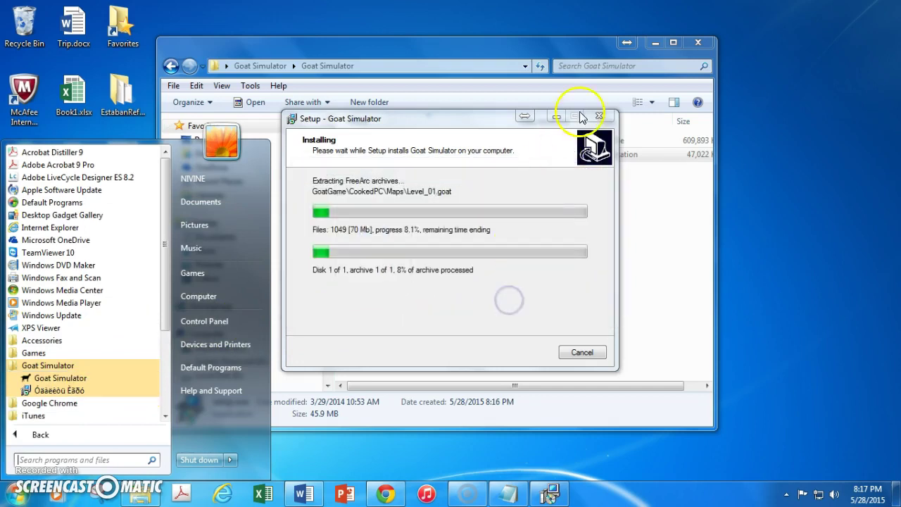
Minimize the open windows and delete the Cat-A-Cat Games shortcut from the Recycle Bin.
left_click(557, 120)
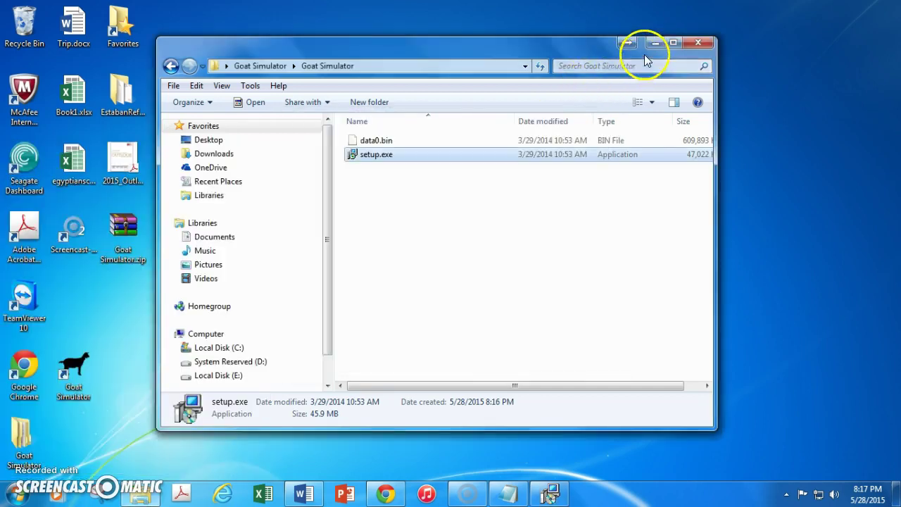
left_click(655, 45)
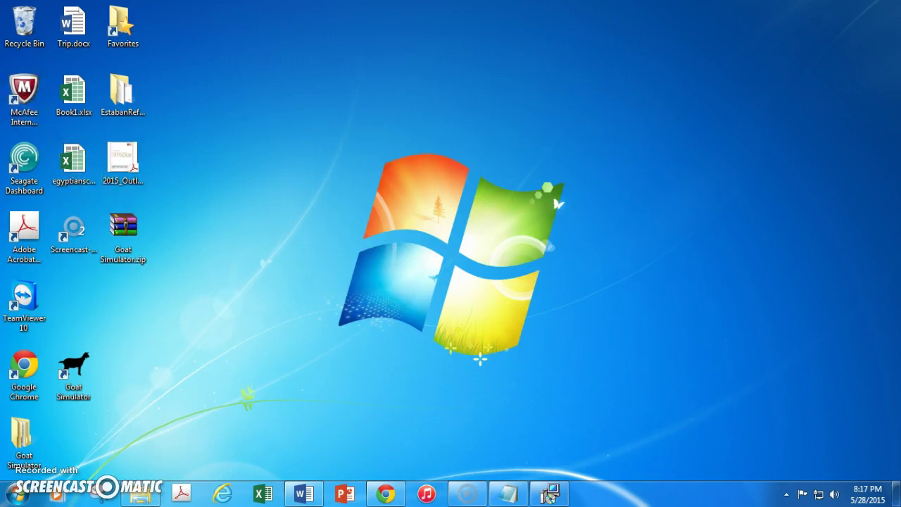
double_click(23, 42)
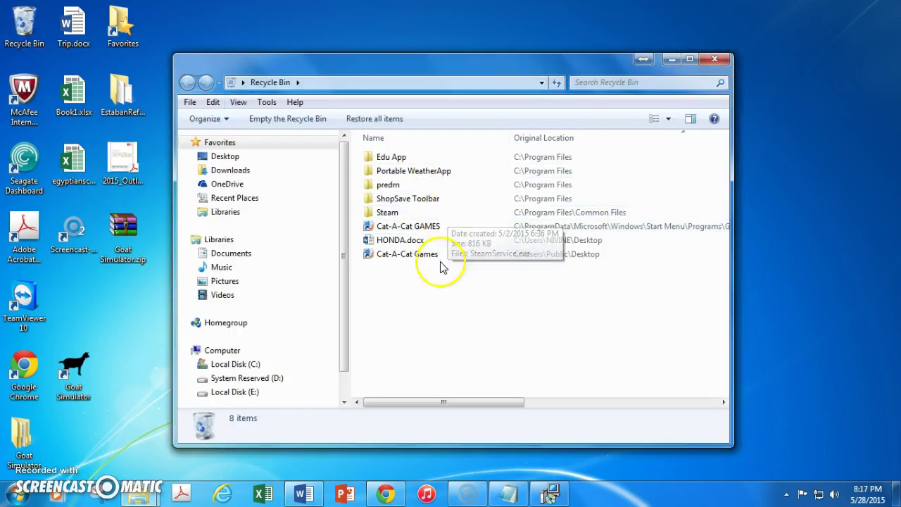
left_click(430, 256)
right_click(430, 257)
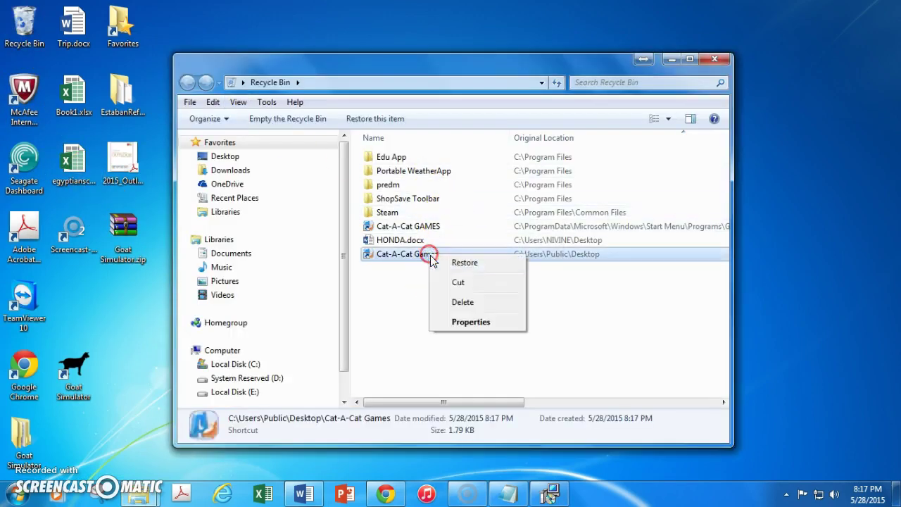
left_click(467, 303)
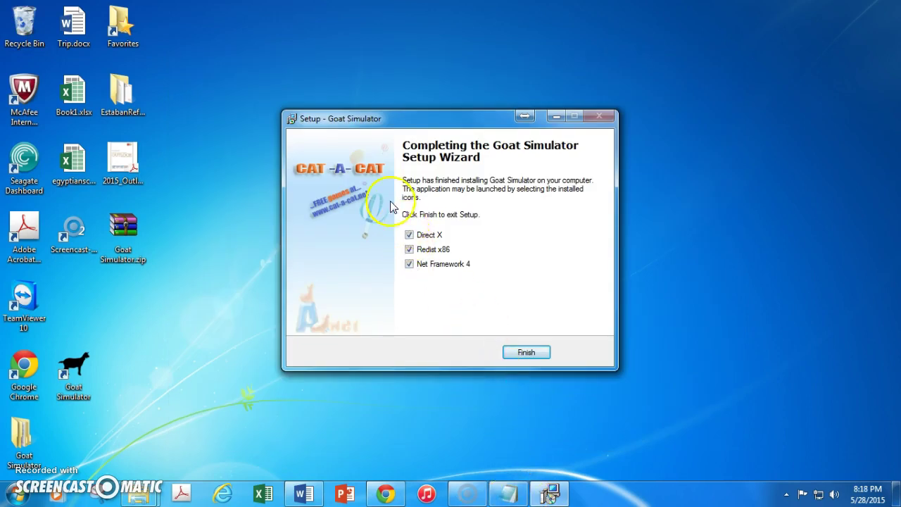
Finish the setup wizard with all three extra components ticked, accepting the Visual C++ 2005 license terms and dismissing the Setup message.
left_click(526, 352)
left_click(546, 308)
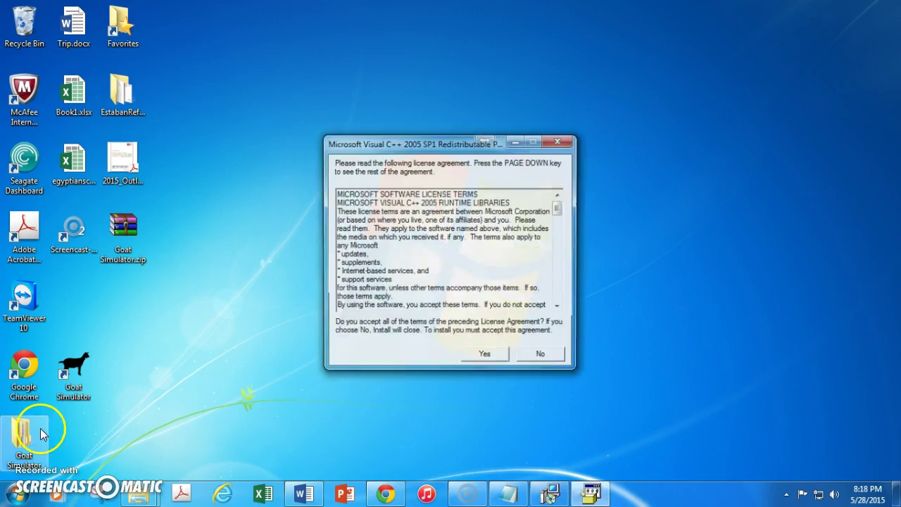
left_click(485, 356)
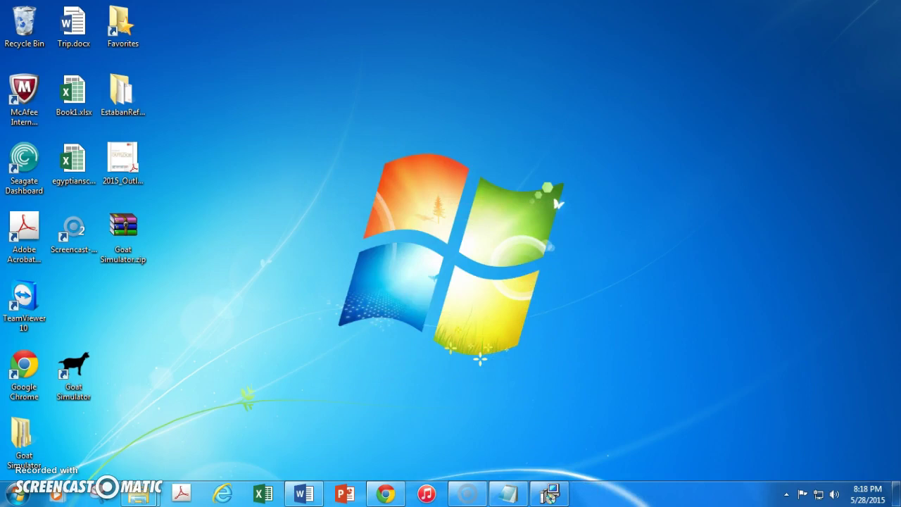
left_click(584, 296)
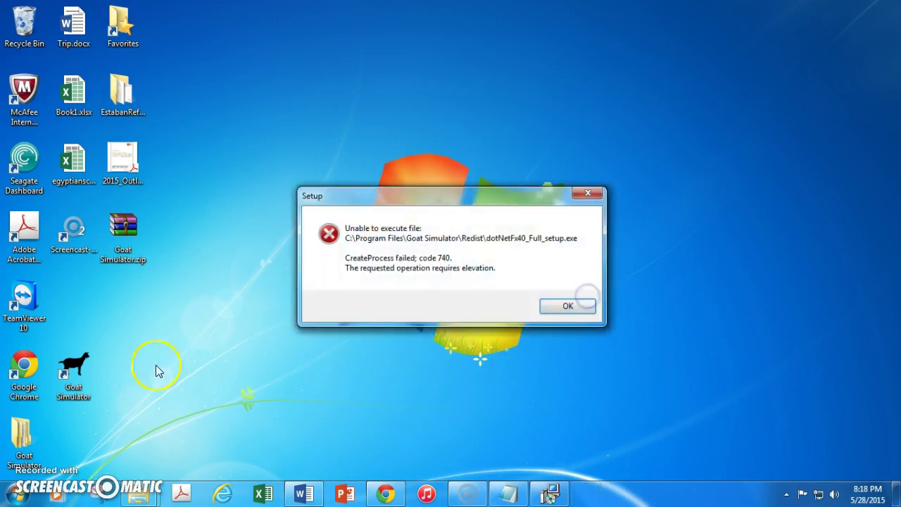
left_click(567, 306)
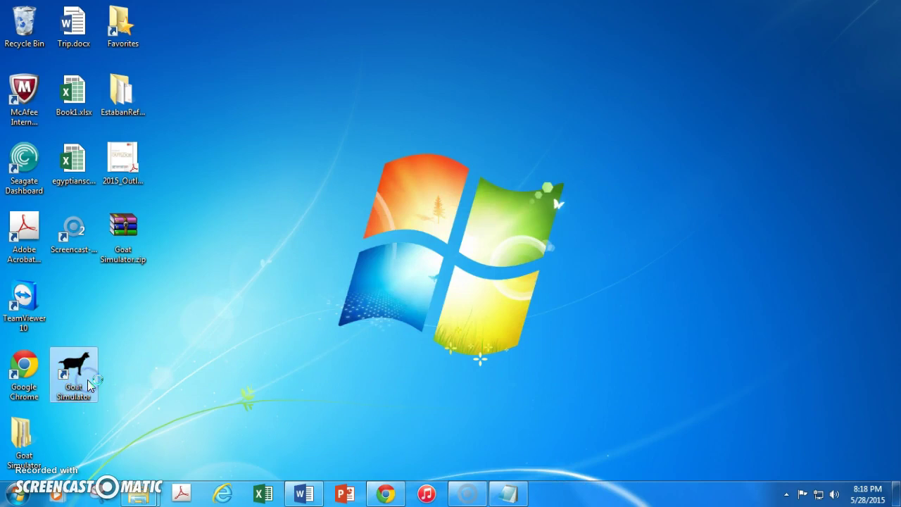
Launch Goat Simulator to its main menu, allowing it through Windows Firewall on private networks.
left_click(404, 264)
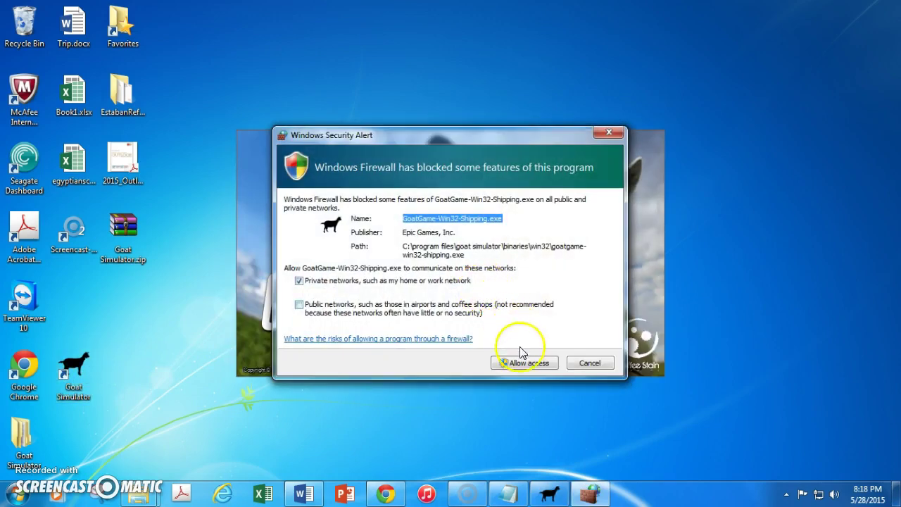
left_click(533, 367)
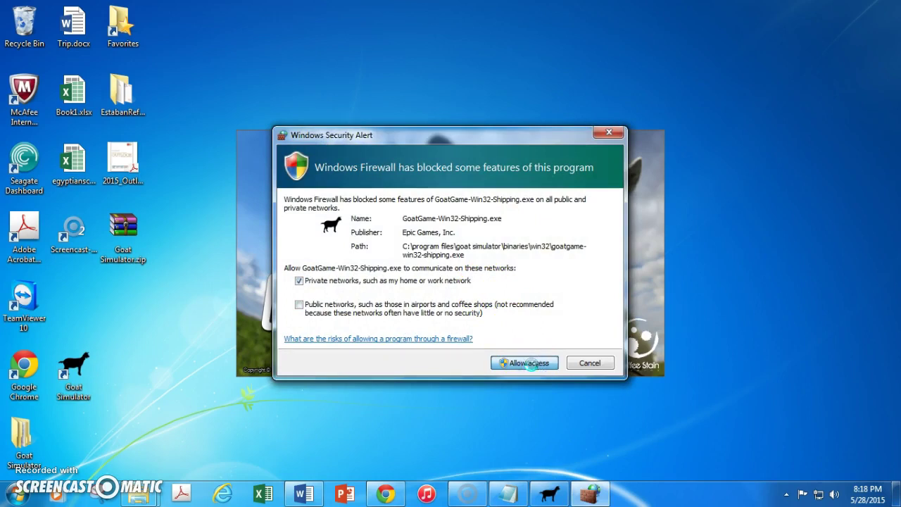
left_click(529, 365)
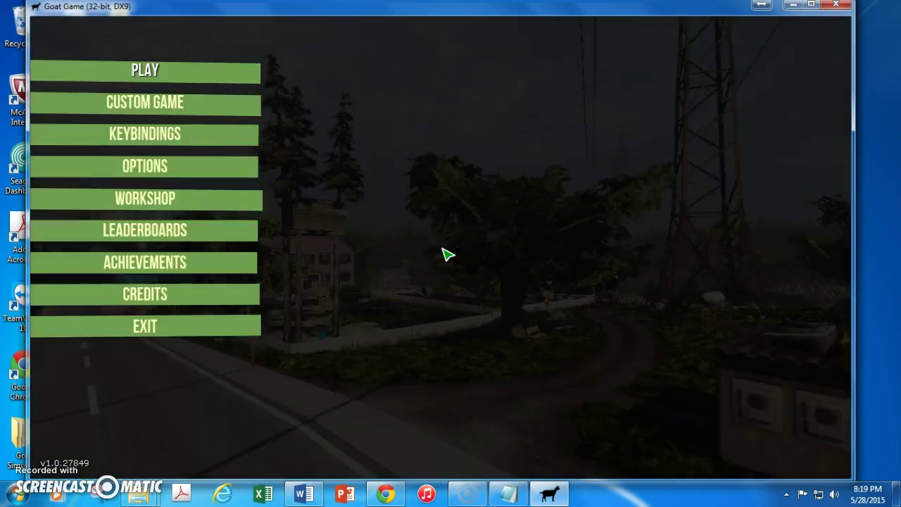
left_click(446, 254)
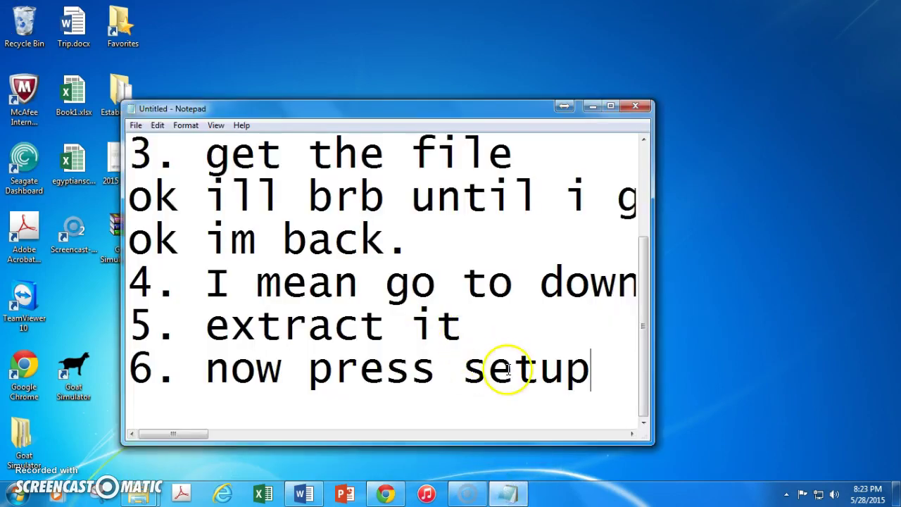
Add the line "ok sorry about that, it was really laggy i had to exit." below step 6 in the Notepad instructions.
key("Return")
type("ok sorry abou")
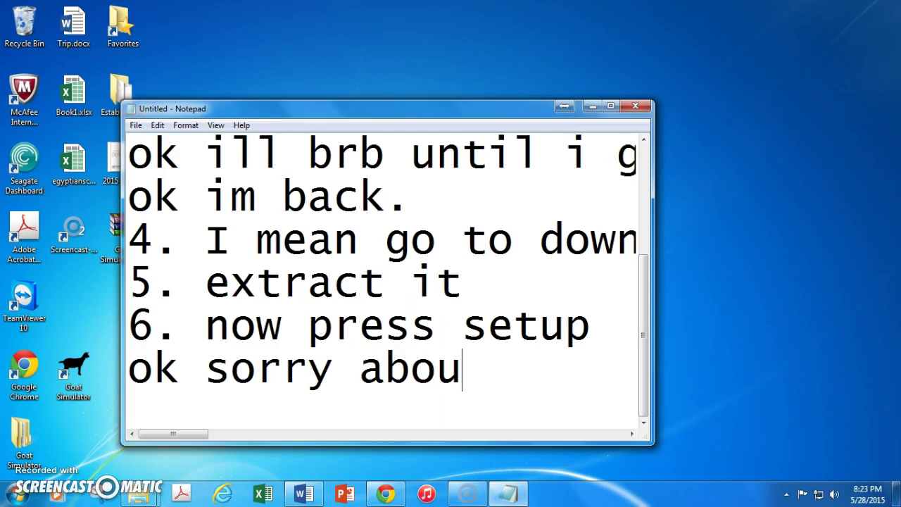
type("t that")
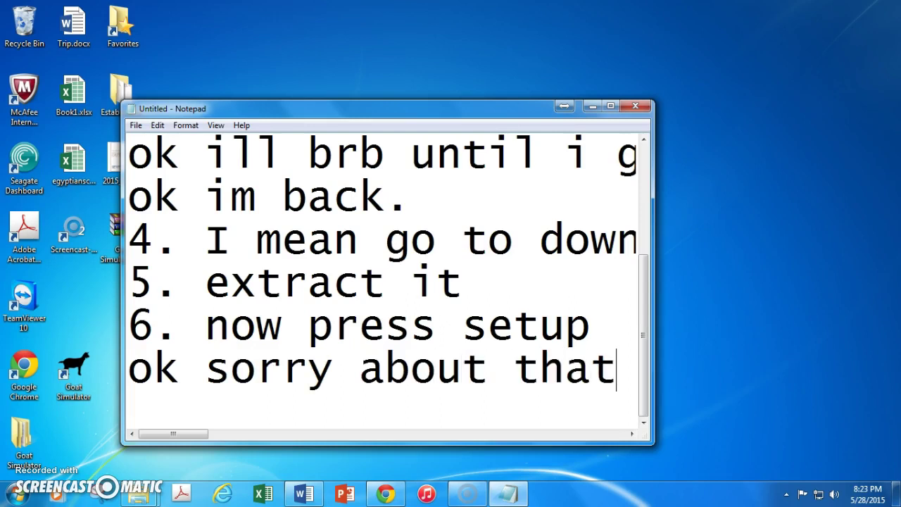
type(", it was really la")
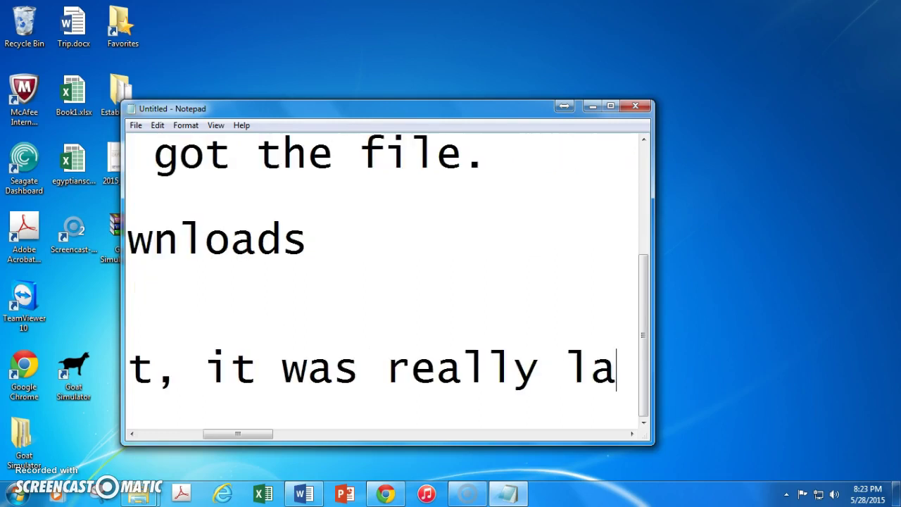
type("h")
type("ggy")
type(" i had to ")
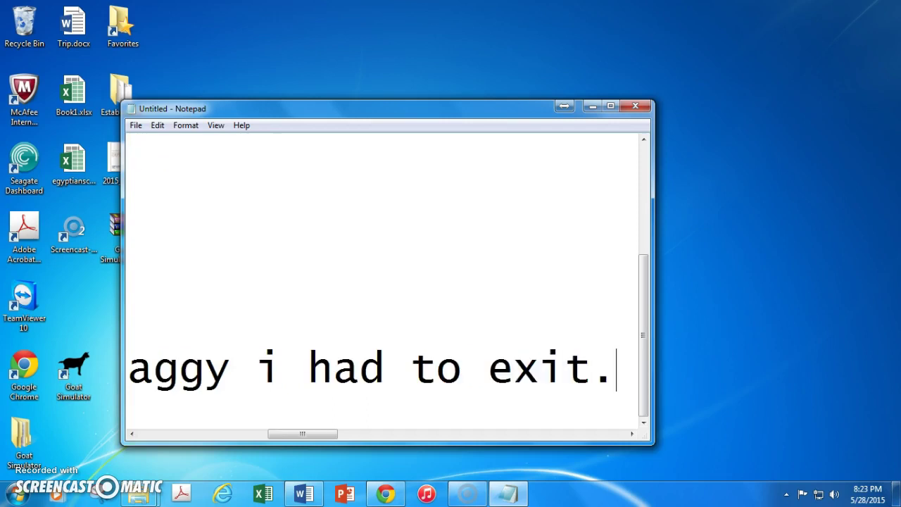
type("exit.")
Add a new line reading "So ill show proof there is no virus." to the notes.
key("Return")
type("So")
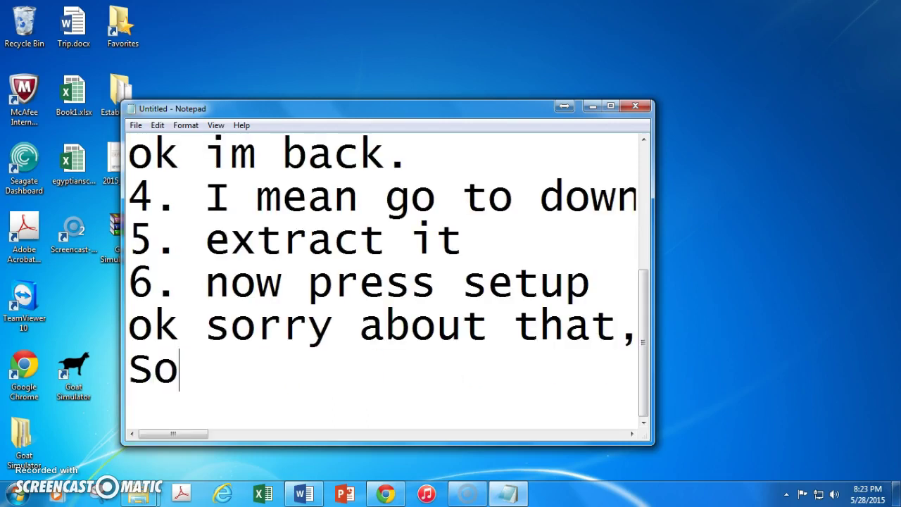
type(" ill sh")
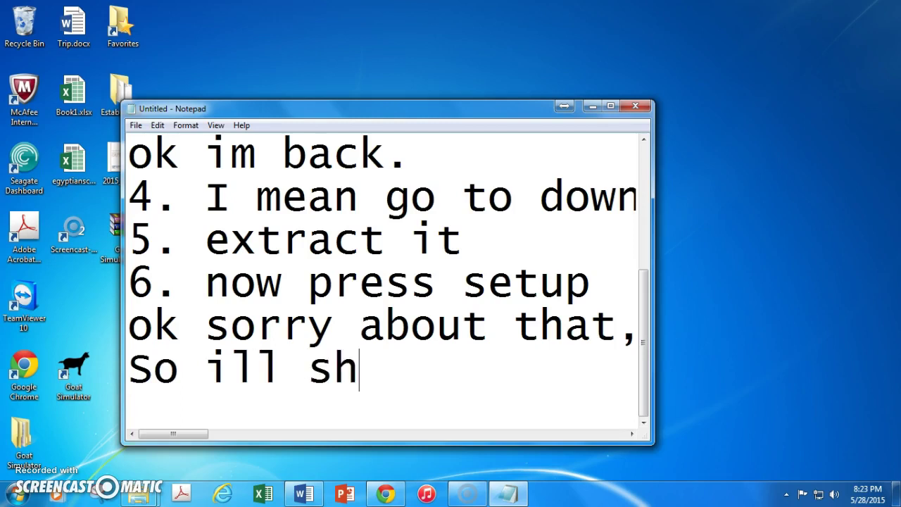
type("ow proof there is no v")
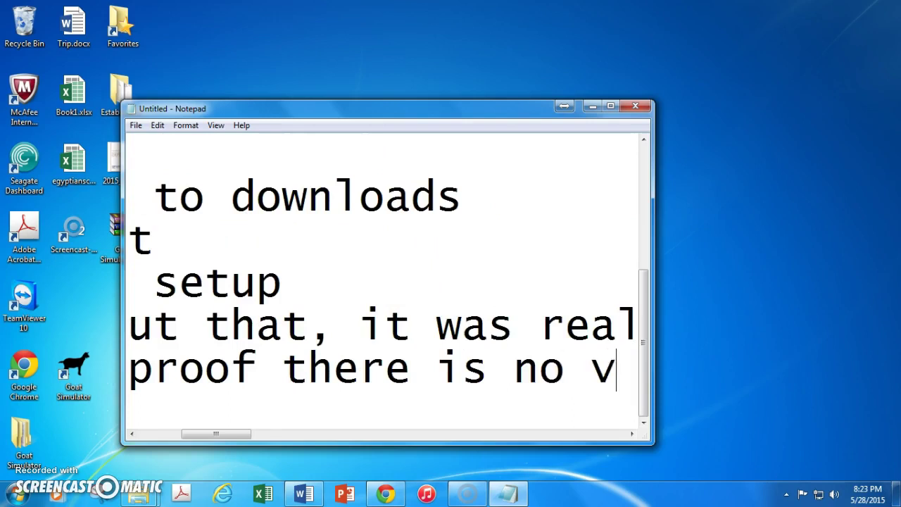
type("irus.")
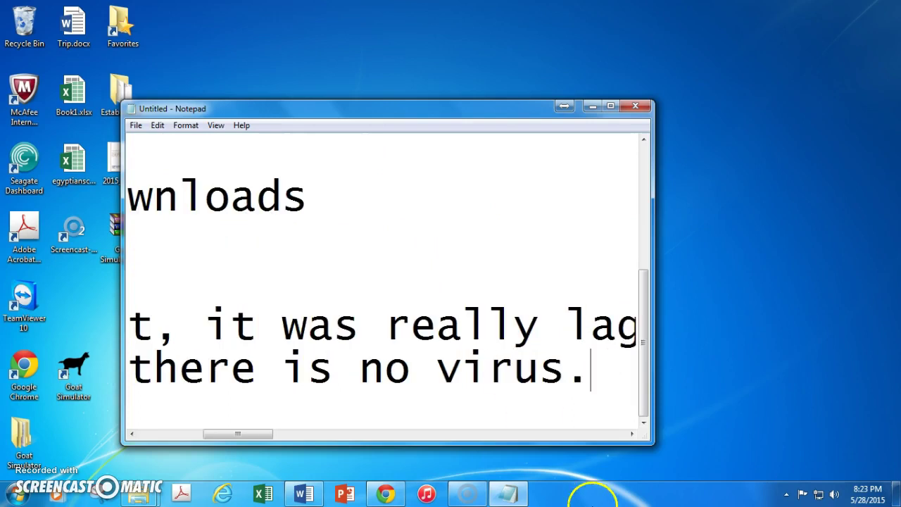
Switch to Chrome, open a new tab and close the MediaFire and WinRAR tabs.
left_click(385, 492)
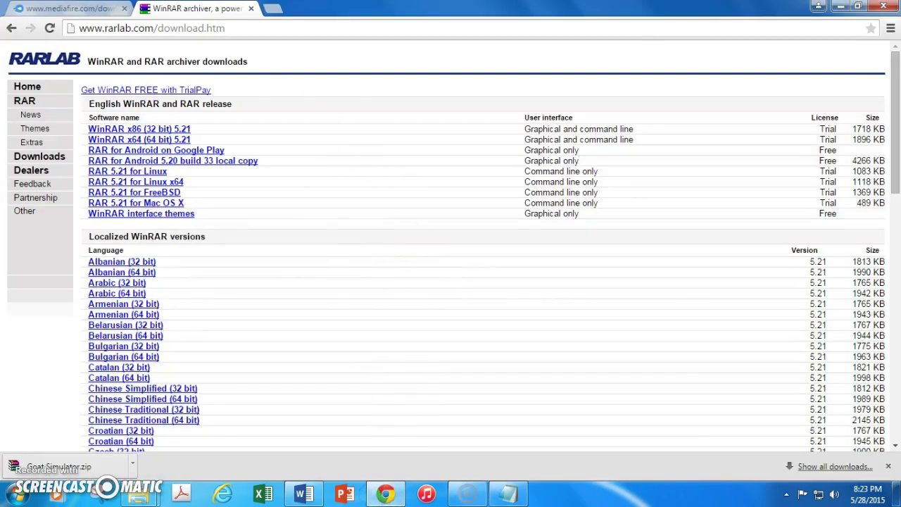
left_click(36, 8)
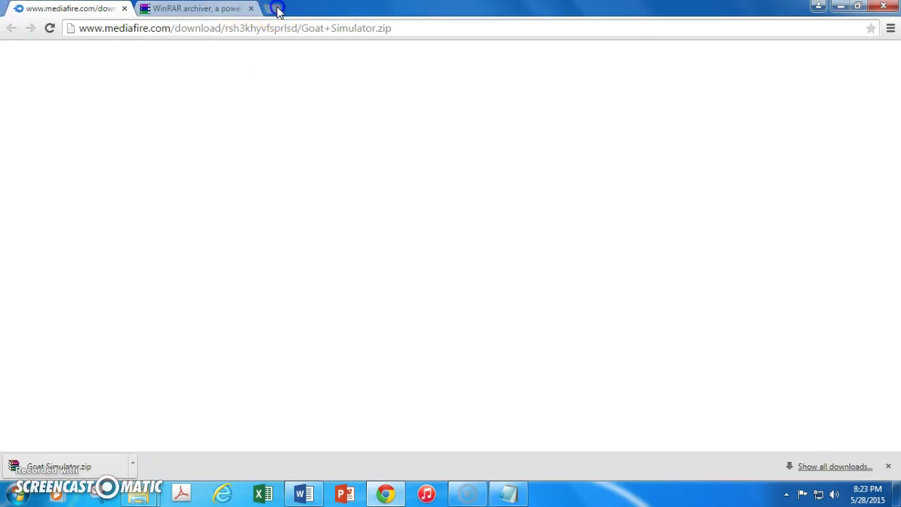
left_click(277, 8)
left_click(251, 8)
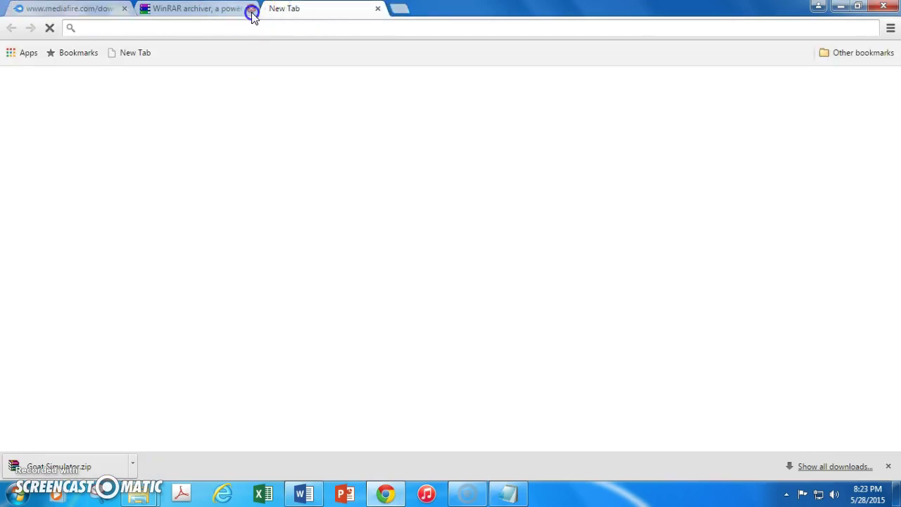
left_click(125, 9)
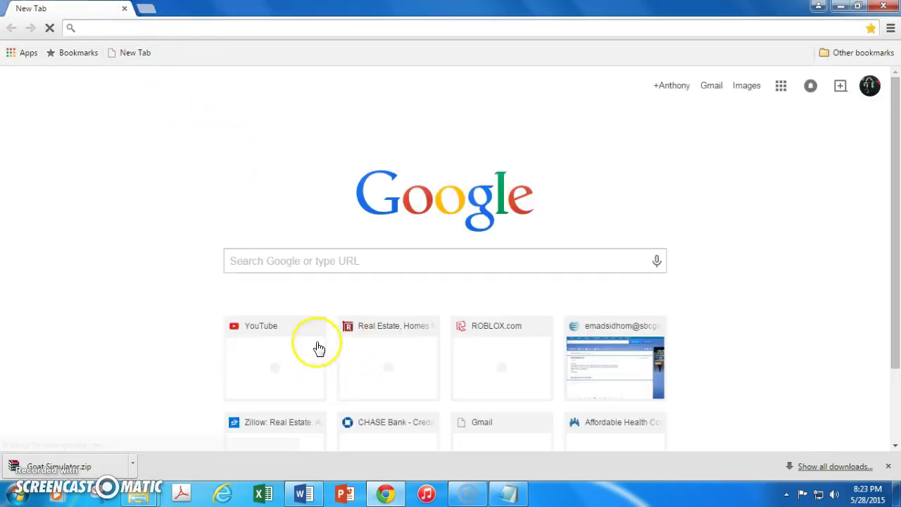
Browse the ROBLOX home page and the Boys And Girls Hangout game page to check that web browsing works normally.
left_click(518, 375)
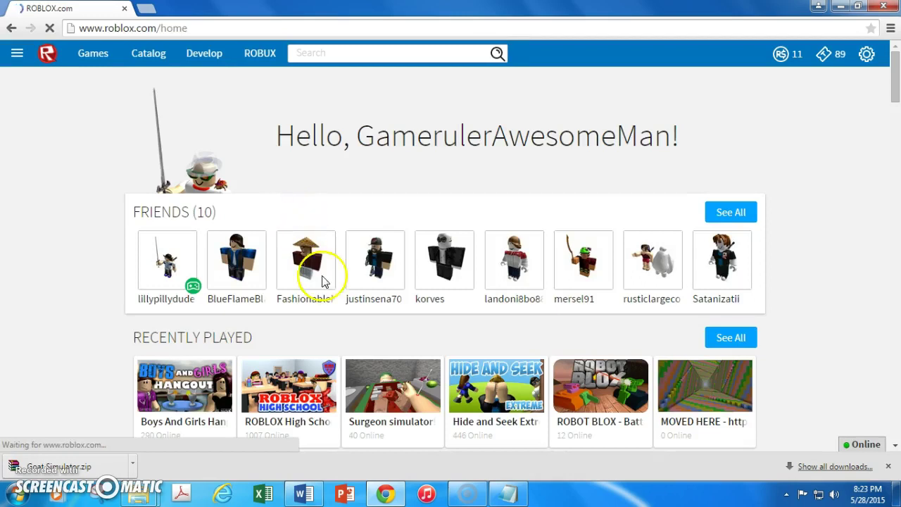
left_click(201, 406)
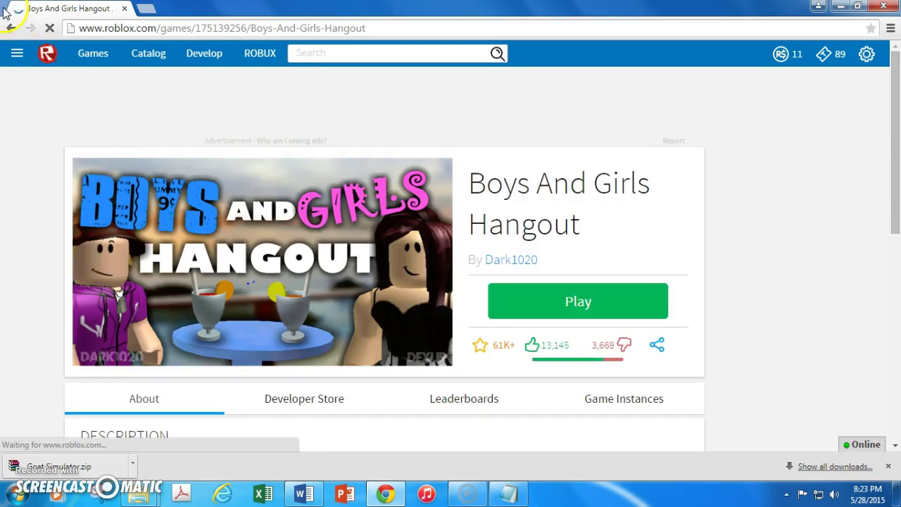
left_click(8, 28)
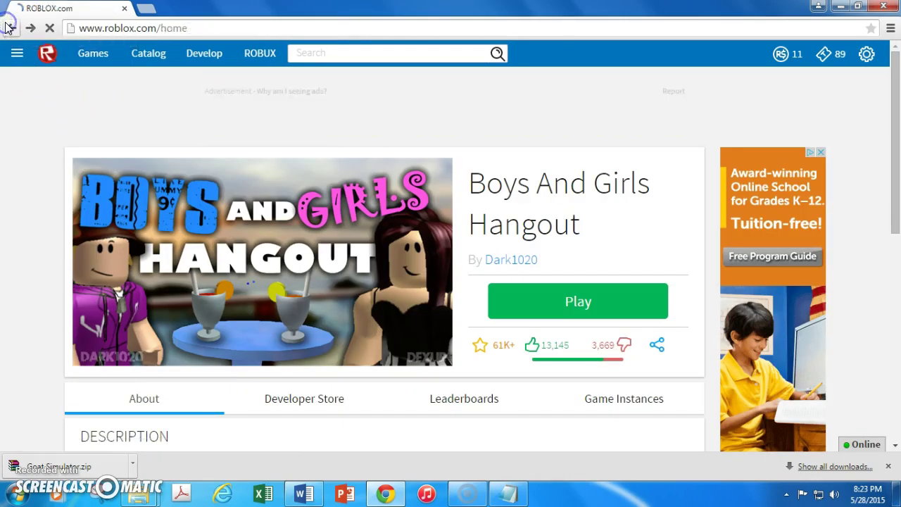
left_click(374, 394)
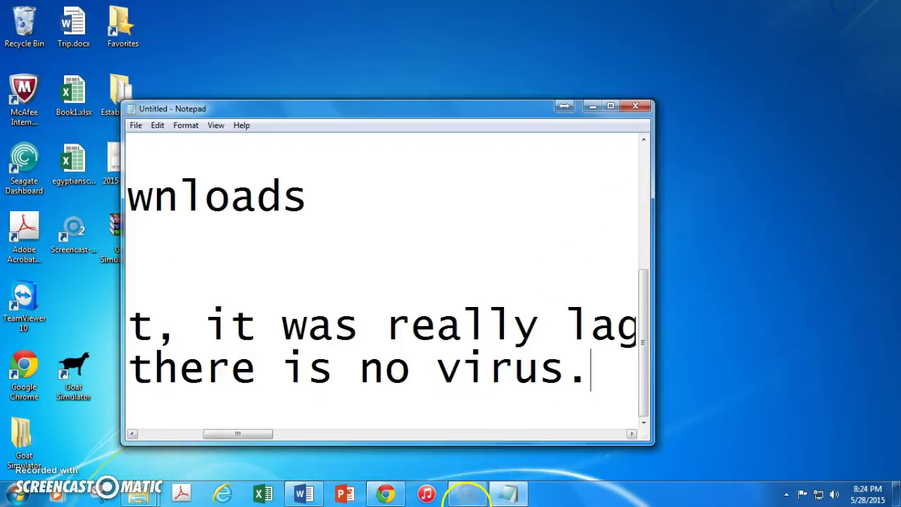
Add the line "see, no virus." to the Notepad notes and start another line with "so that".
key("Return")
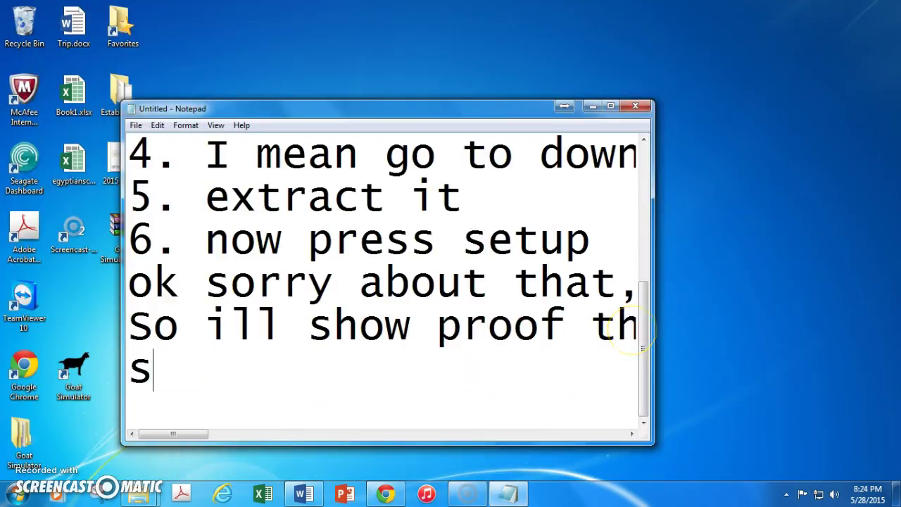
type("see, ")
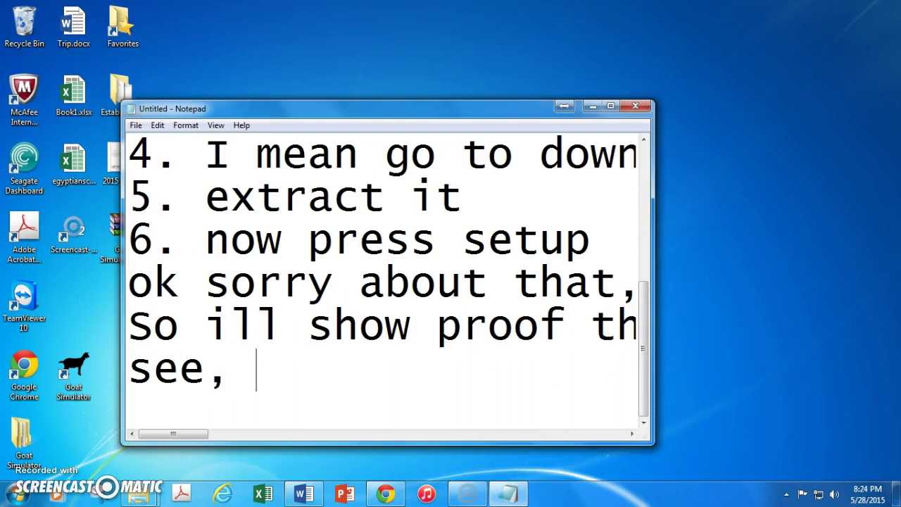
type("no virus")
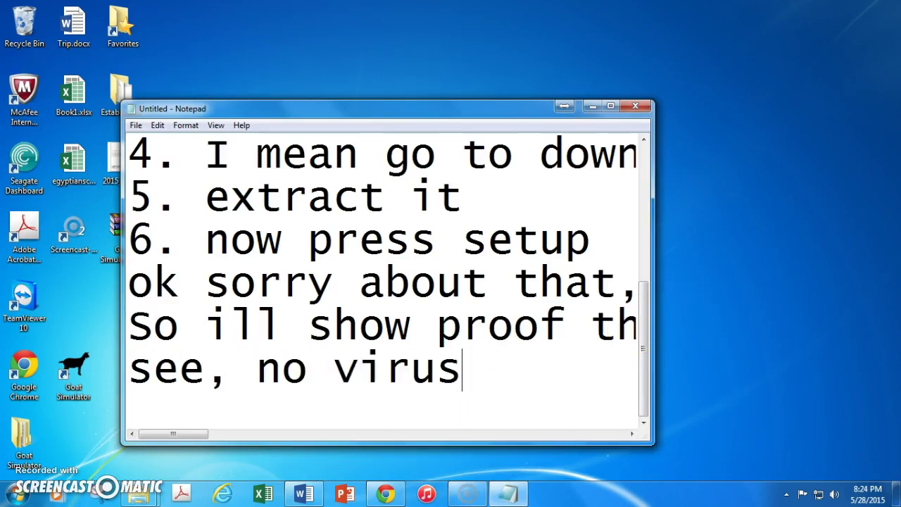
type(".")
key("Return")
type("so that")
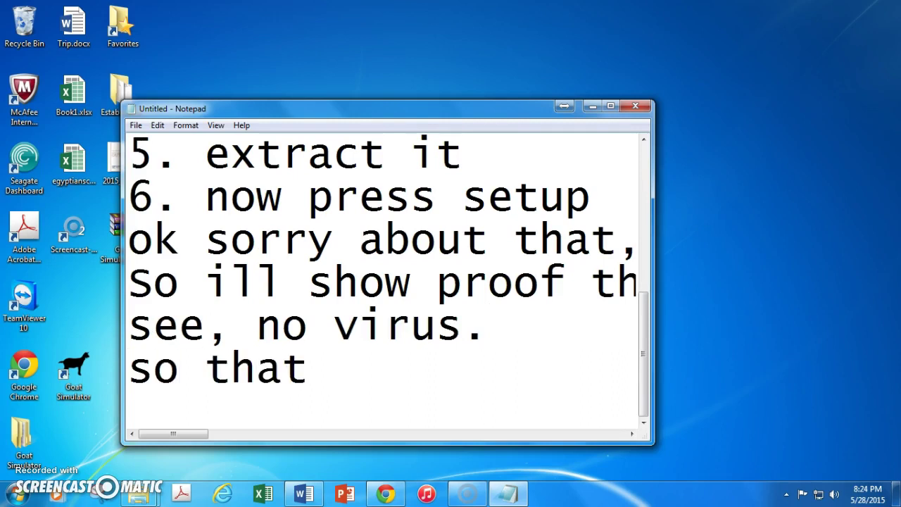